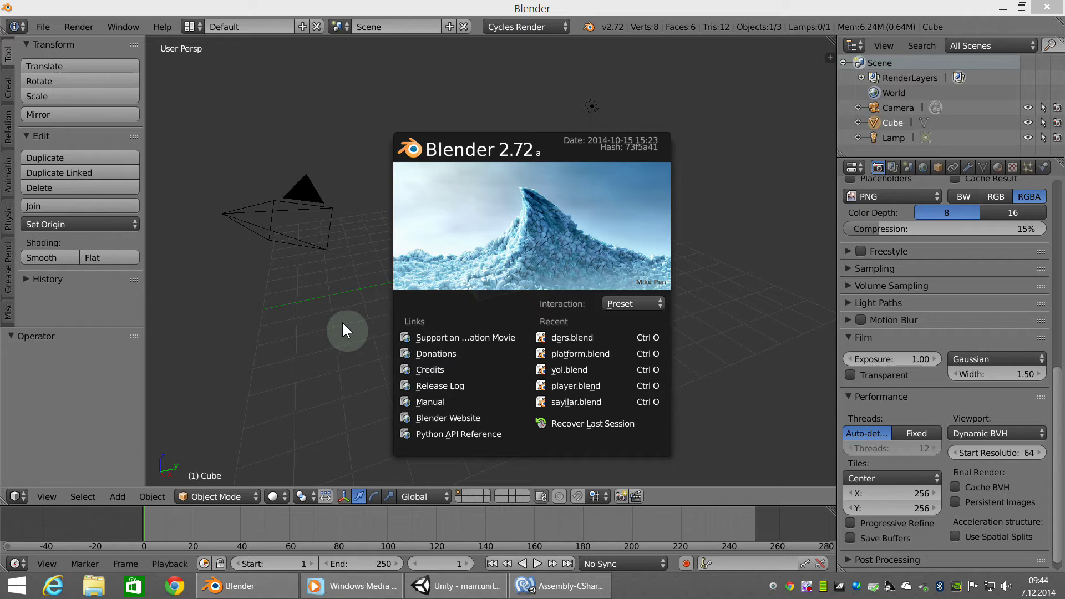
Delete the default cube and add a 32-vertex cylinder mesh at the scene centre
click(343, 324)
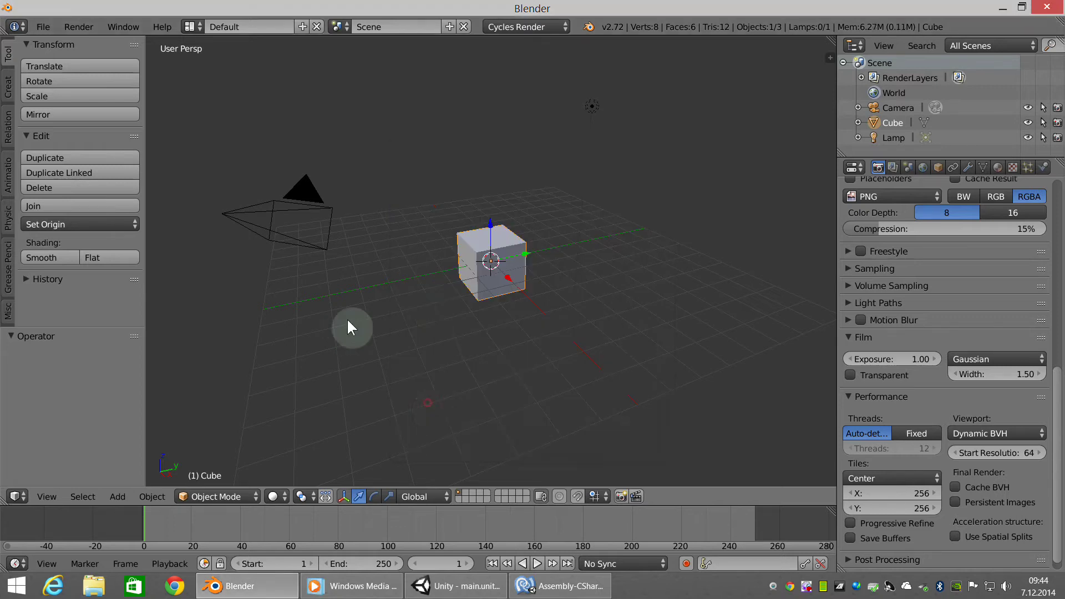
scroll(558, 394, up, 2)
scroll(557, 394, up, 2)
key(x)
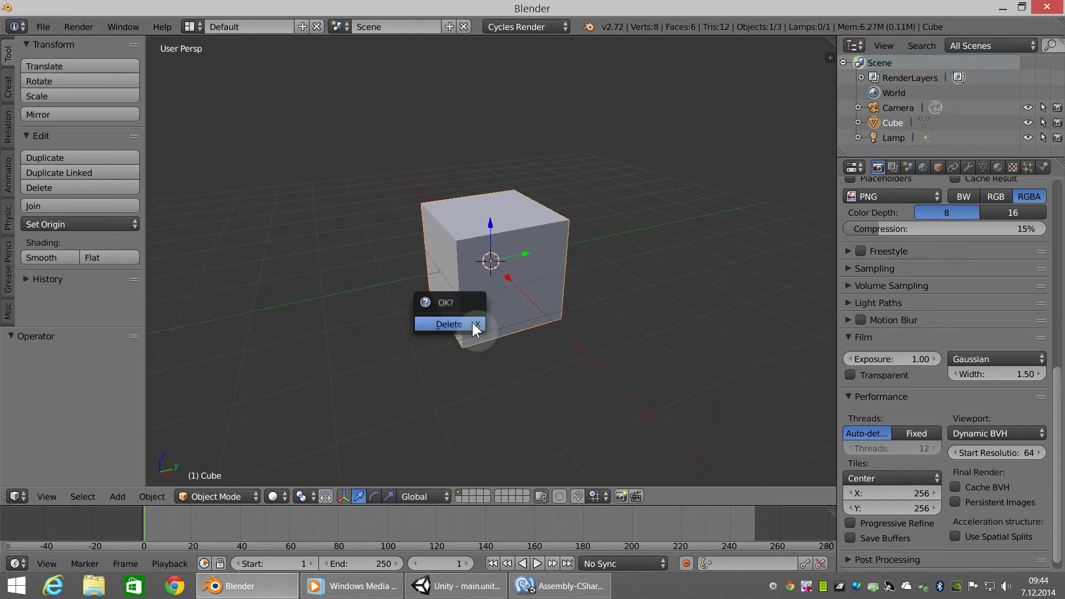
click(471, 321)
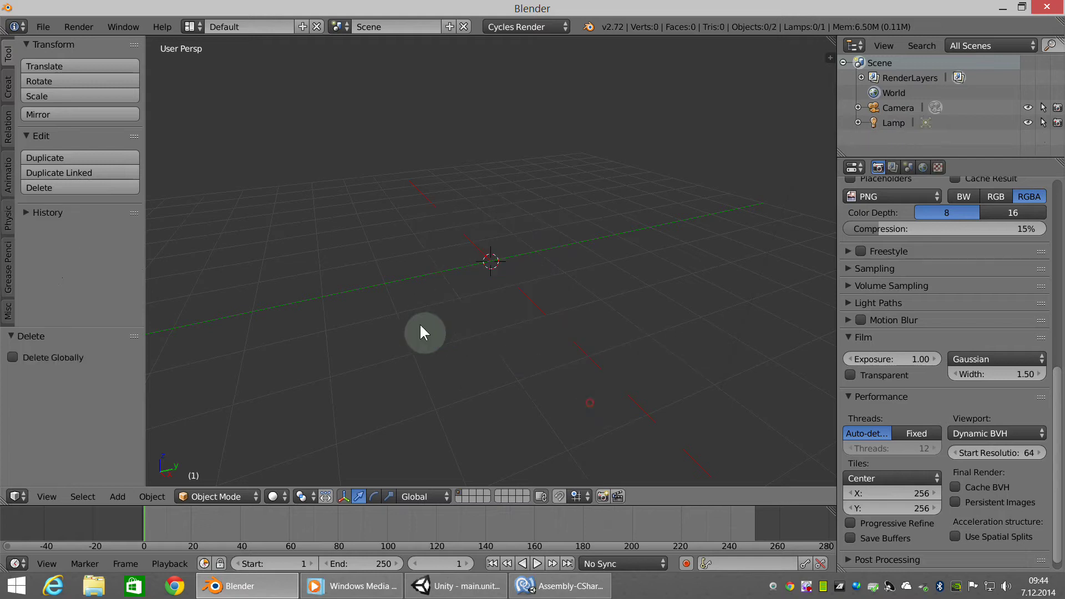
key(shift+a)
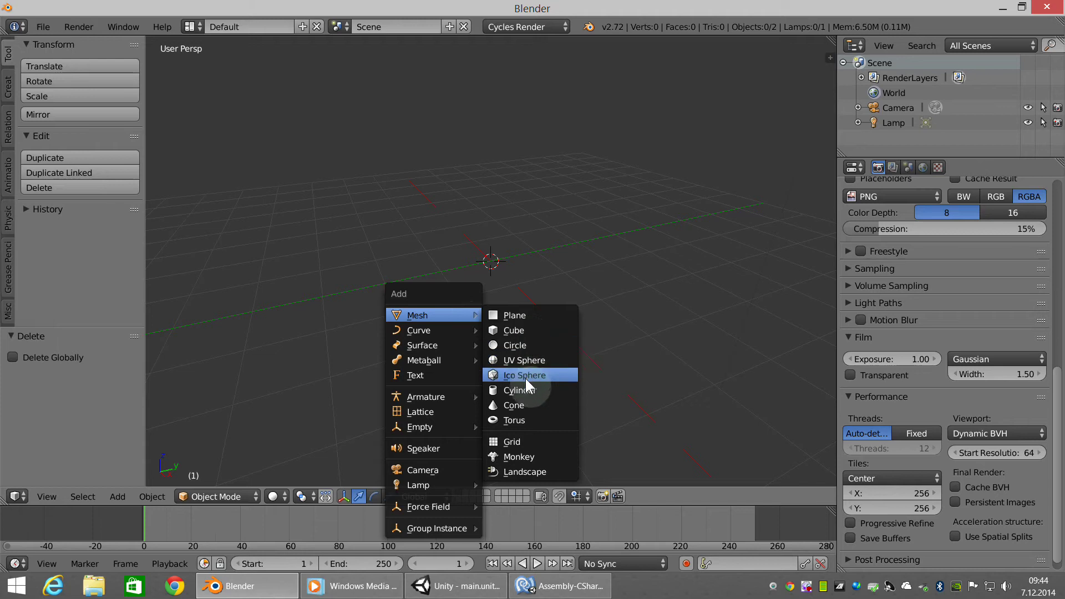
click(654, 481)
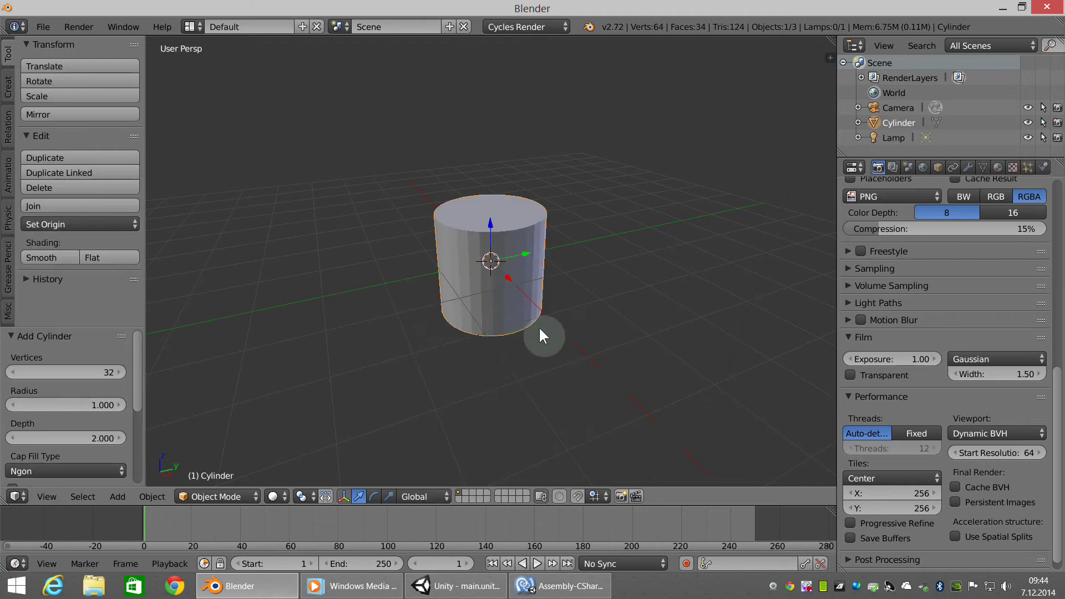
Switch the cylinder into Edit Mode and orbit to view it from below
key(Tab)
middle_drag(537, 328, 556, 337)
mouse_move(541, 294)
middle_down()
mouse_move(423, 289)
mouse_move(402, 248)
mouse_move(596, 299)
mouse_move(543, 302)
mouse_move(680, 377)
middle_up()
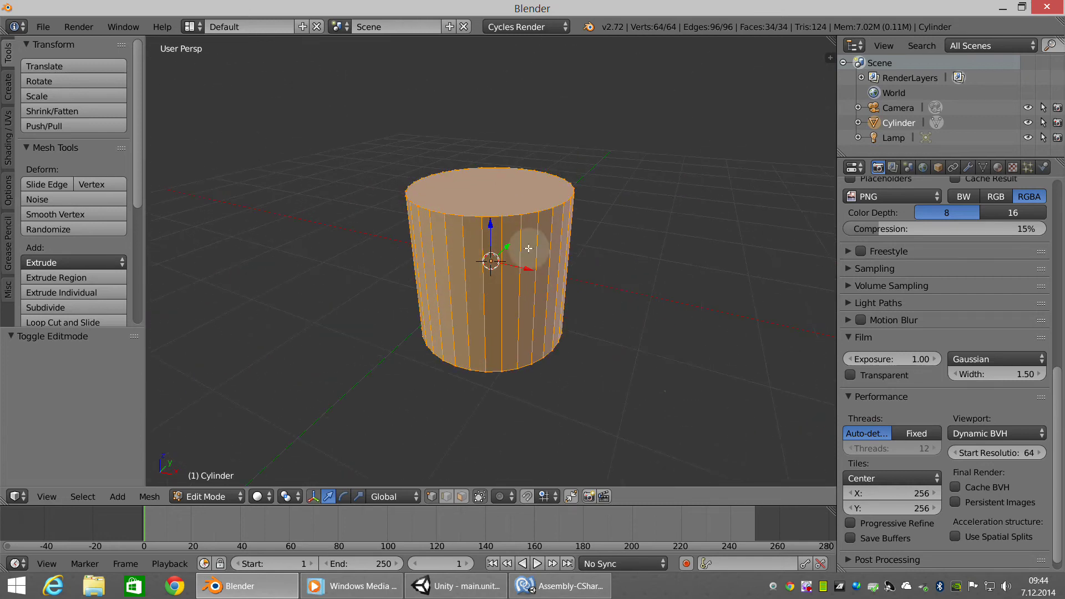
mouse_move(528, 242)
middle_down()
mouse_move(542, 375)
mouse_move(547, 340)
mouse_move(504, 352)
mouse_move(511, 411)
middle_up()
Deselect all geometry, select only the bottom face, and orbit back to eye level
key(a)
right_click(517, 331)
mouse_move(644, 533)
middle_down()
mouse_move(624, 347)
mouse_move(672, 434)
mouse_move(667, 361)
middle_up()
mouse_move(622, 265)
middle_down()
mouse_move(623, 301)
mouse_move(565, 302)
mouse_move(555, 332)
mouse_move(455, 226)
middle_up()
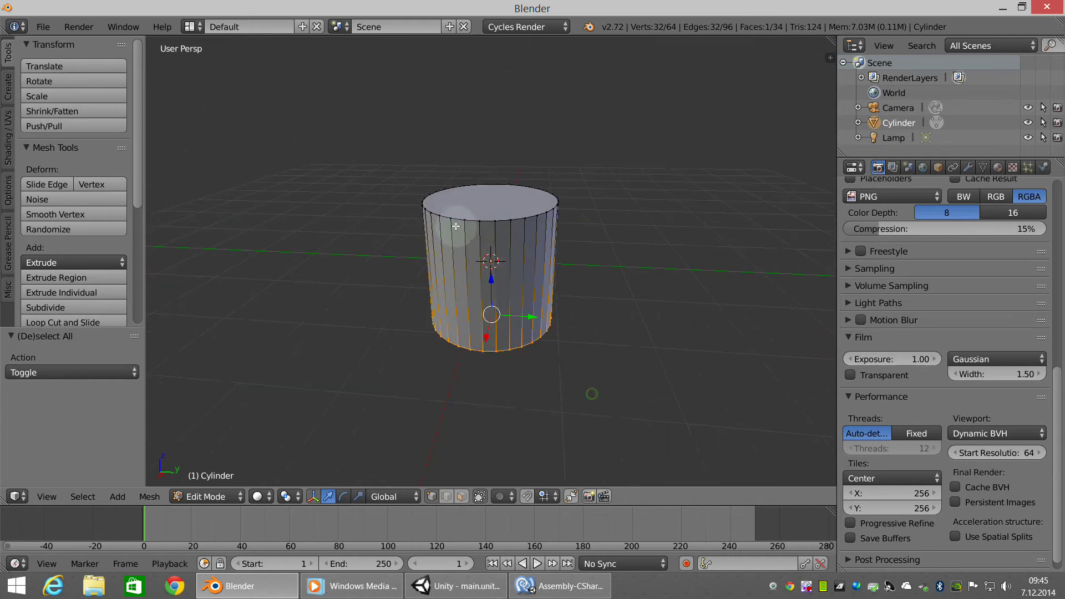
mouse_move(604, 301)
middle_down()
mouse_move(604, 316)
mouse_move(648, 323)
mouse_move(554, 288)
mouse_move(575, 319)
middle_up()
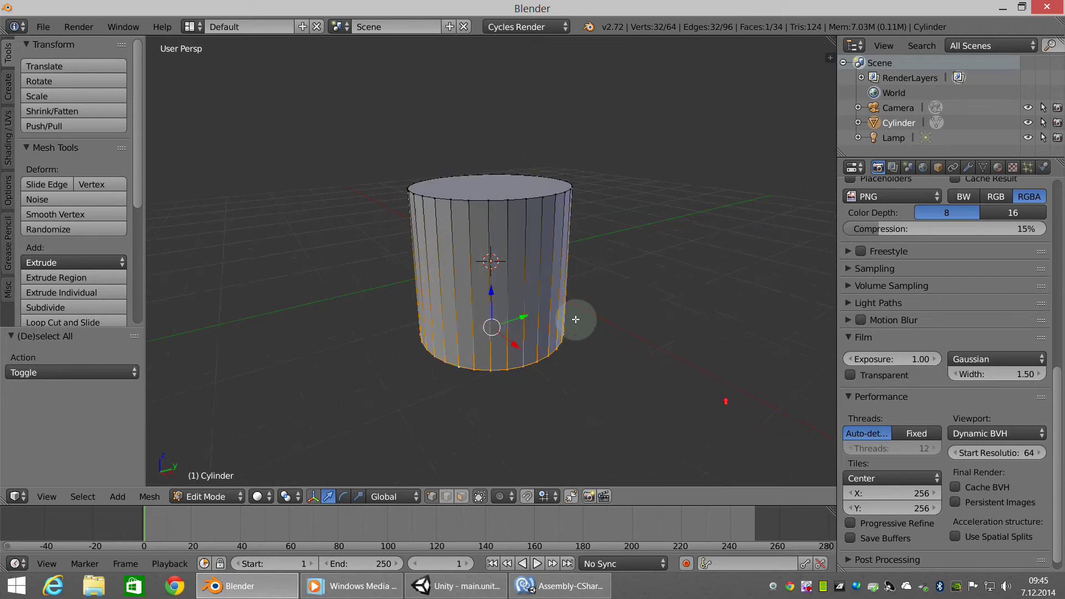
mouse_move(756, 419)
middle_down()
mouse_move(565, 328)
mouse_move(565, 343)
middle_up()
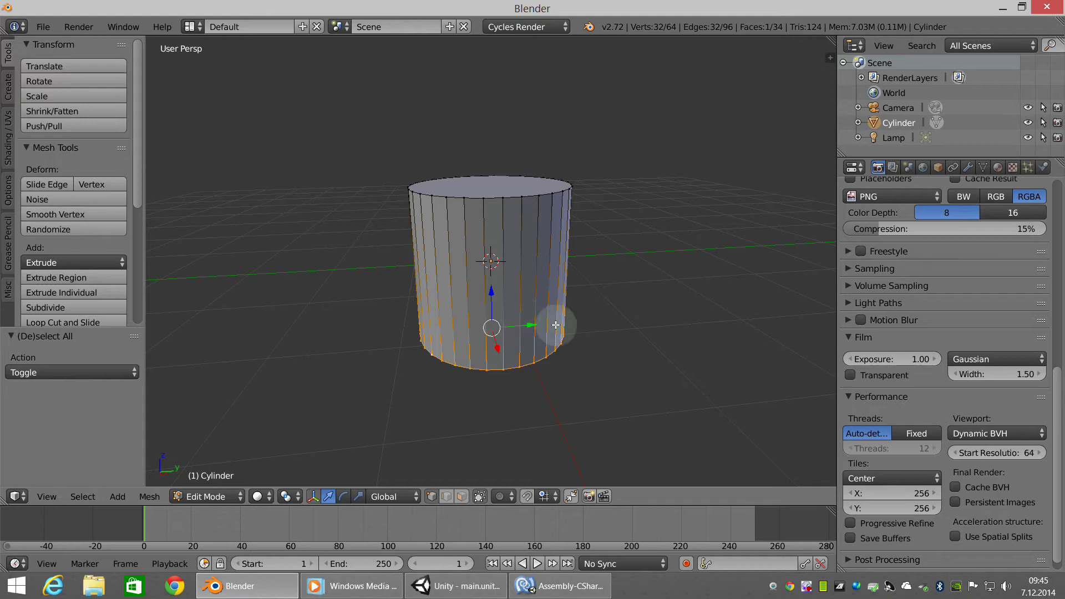
key(space)
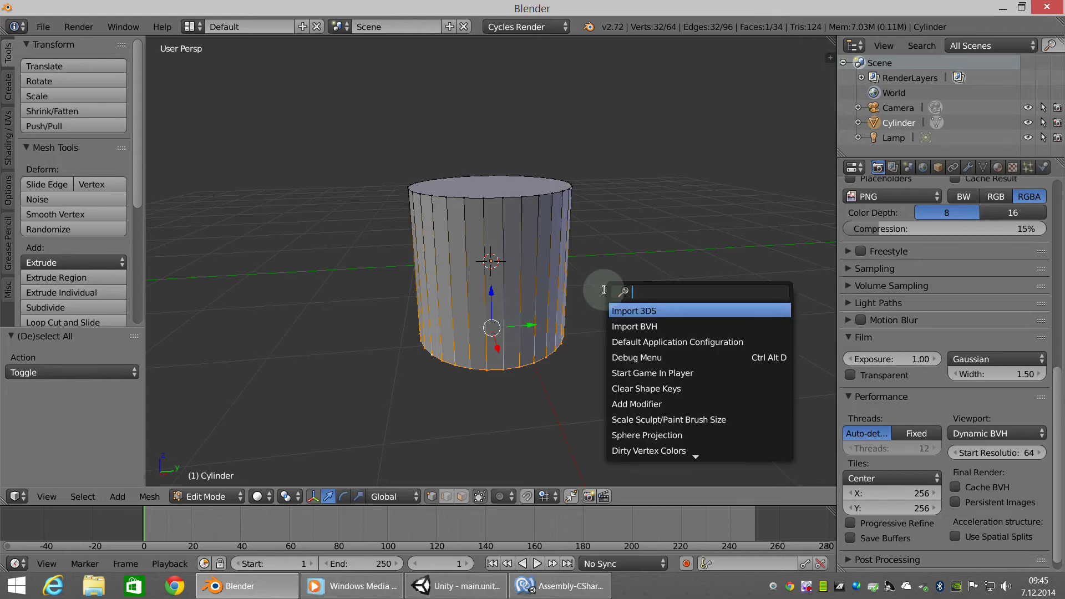
text(lo)
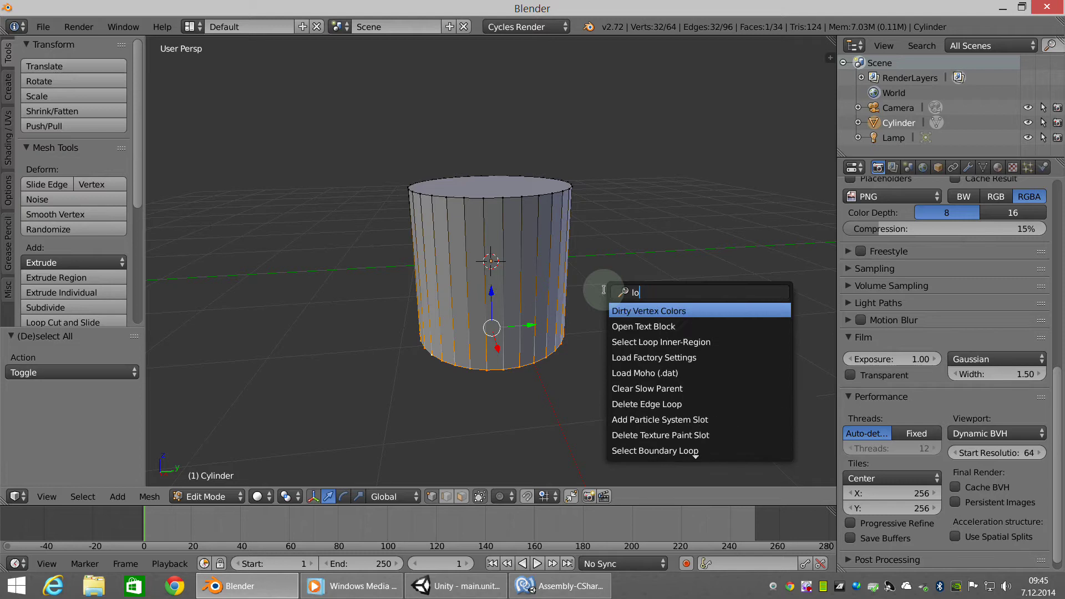
text(op)
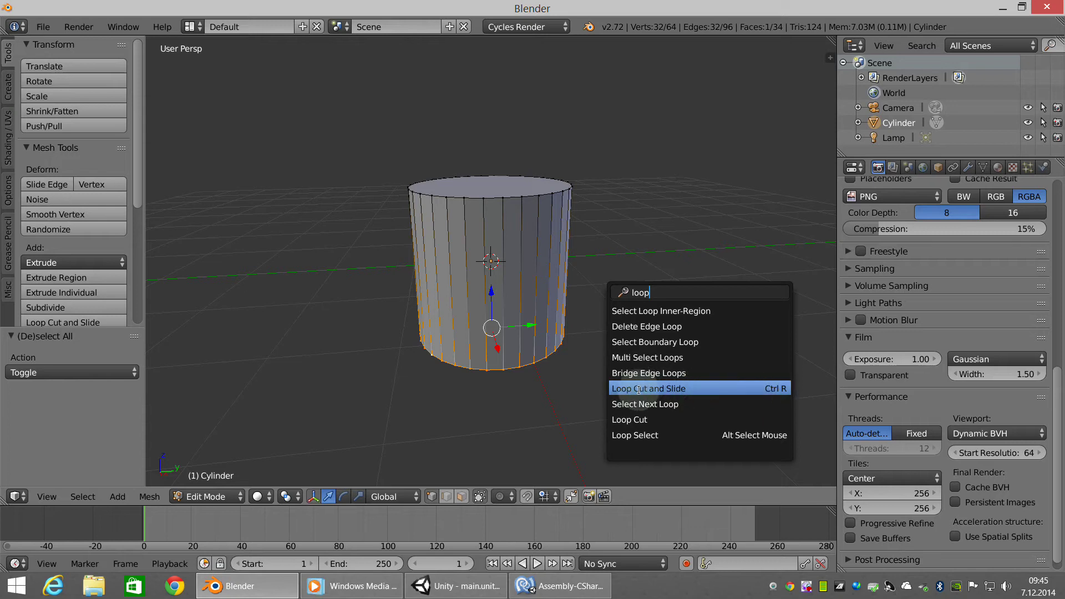
click(670, 389)
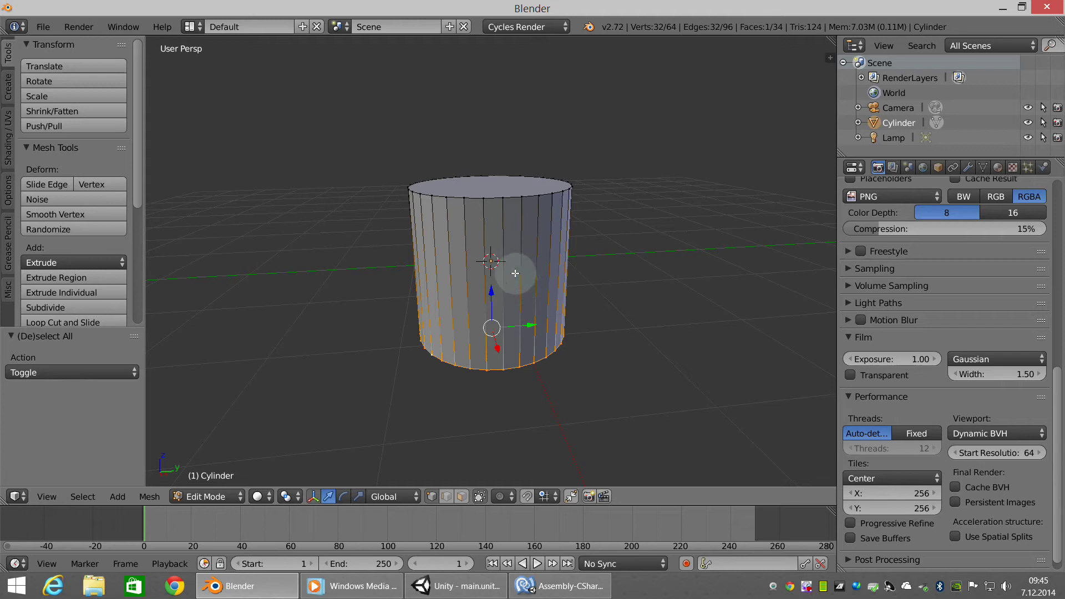
Loop cut a horizontal edge loop around the cylinder's middle
key(ctrl+r)
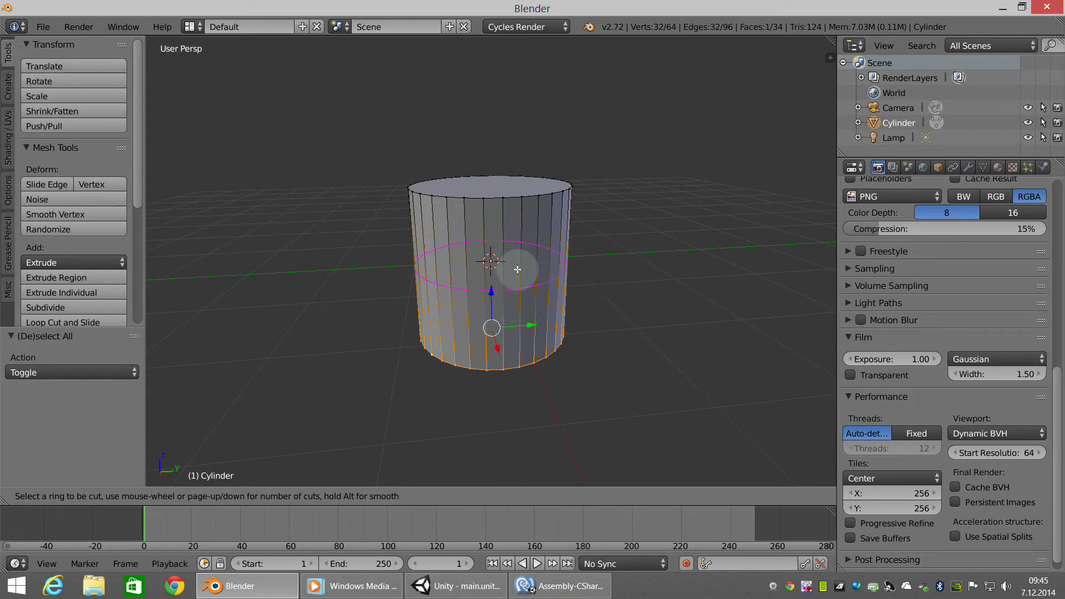
click(518, 269)
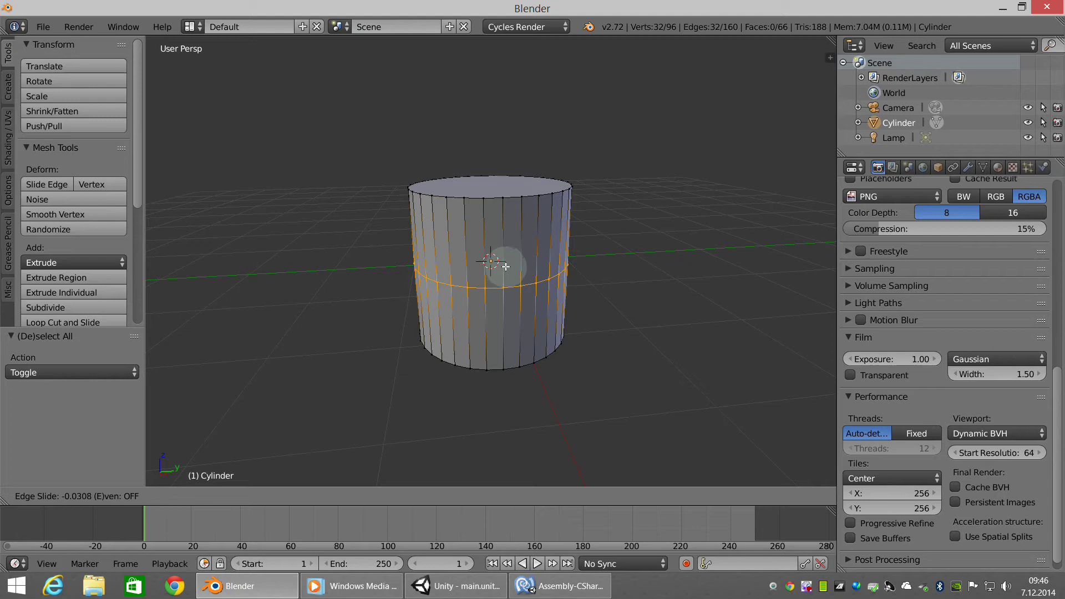
click(632, 331)
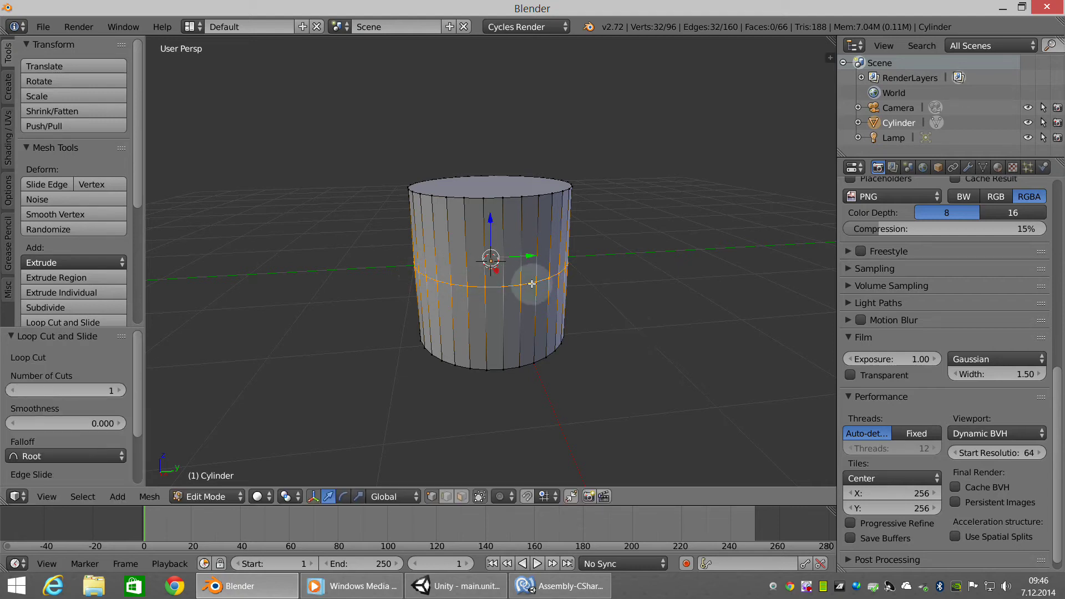
Orbit and zoom to inspect the new middle loop, then begin another loop cut
mouse_move(588, 309)
middle_down()
mouse_move(440, 309)
mouse_move(511, 297)
middle_up()
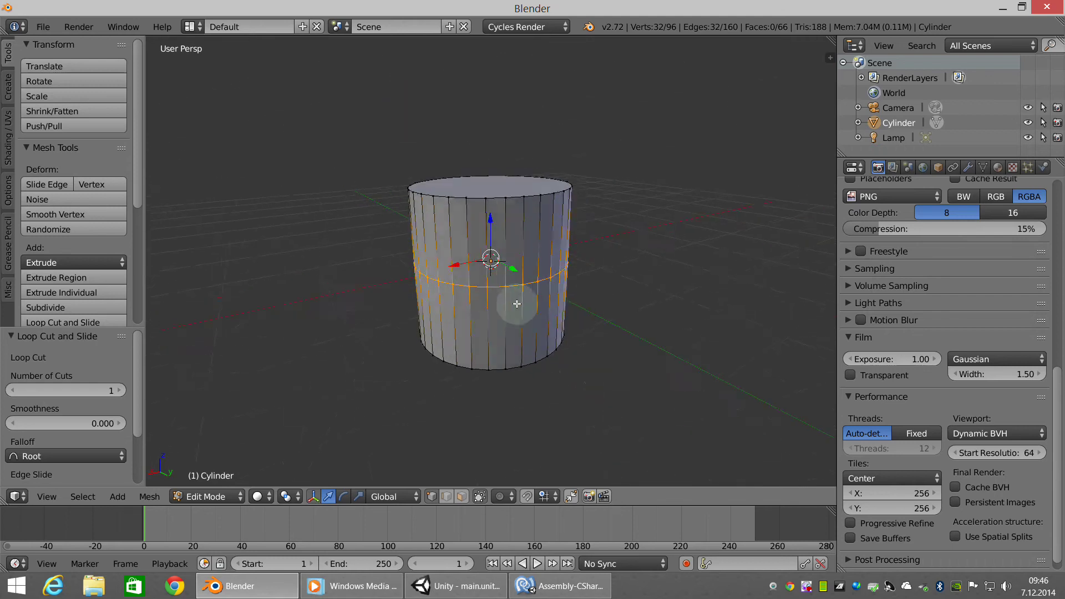
scroll(548, 337, up, 2)
middle_drag(594, 345, 546, 342)
mouse_move(456, 305)
middle_down()
mouse_move(488, 308)
mouse_move(475, 291)
mouse_move(529, 302)
middle_up()
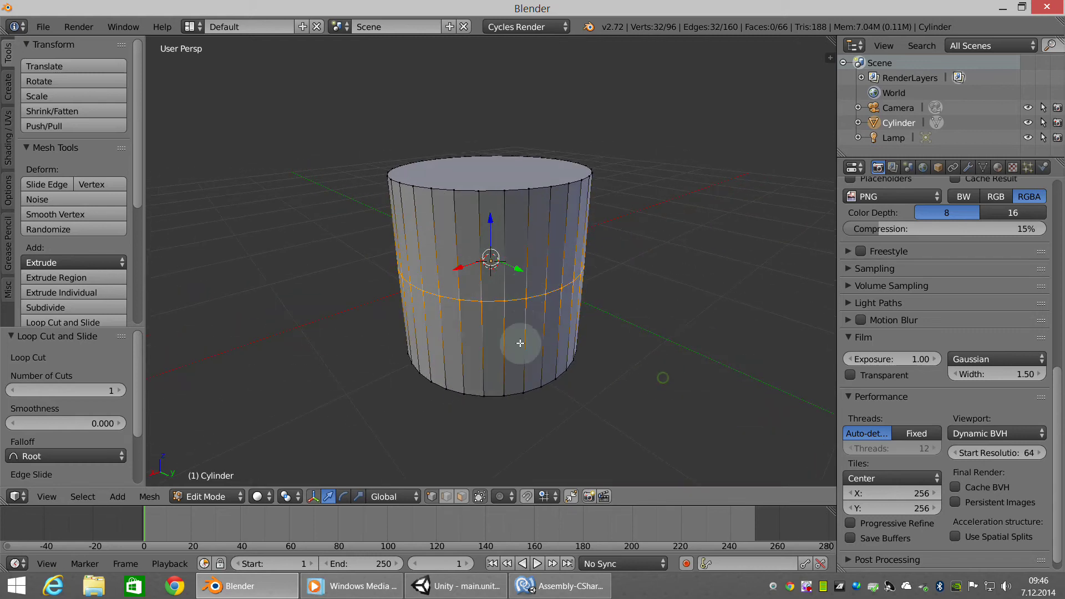
middle_drag(518, 340, 554, 356)
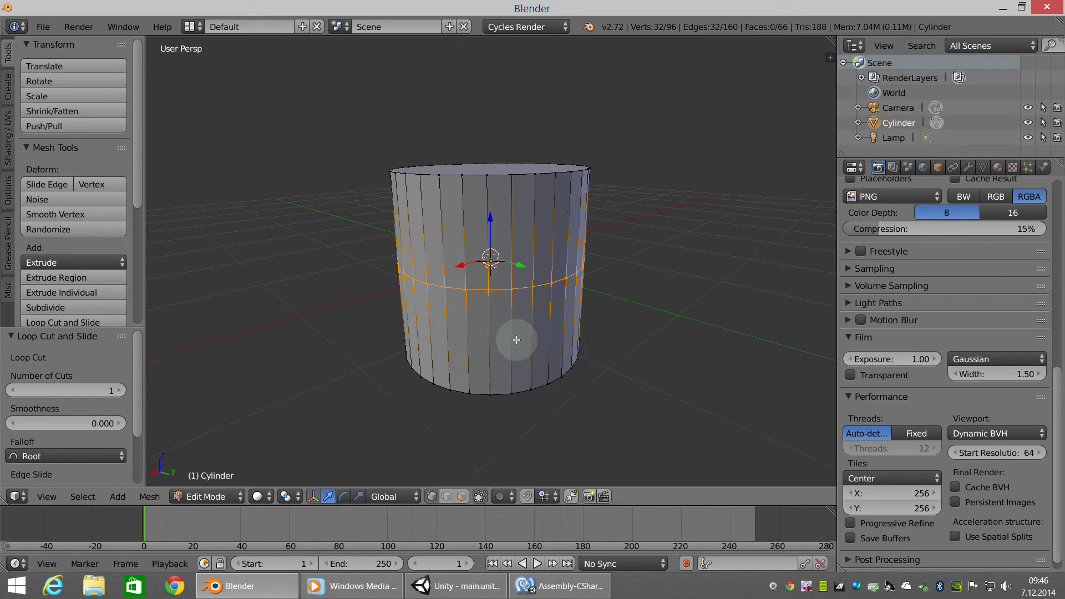
mouse_move(497, 333)
middle_down()
mouse_move(520, 349)
mouse_move(487, 351)
mouse_move(599, 440)
middle_up()
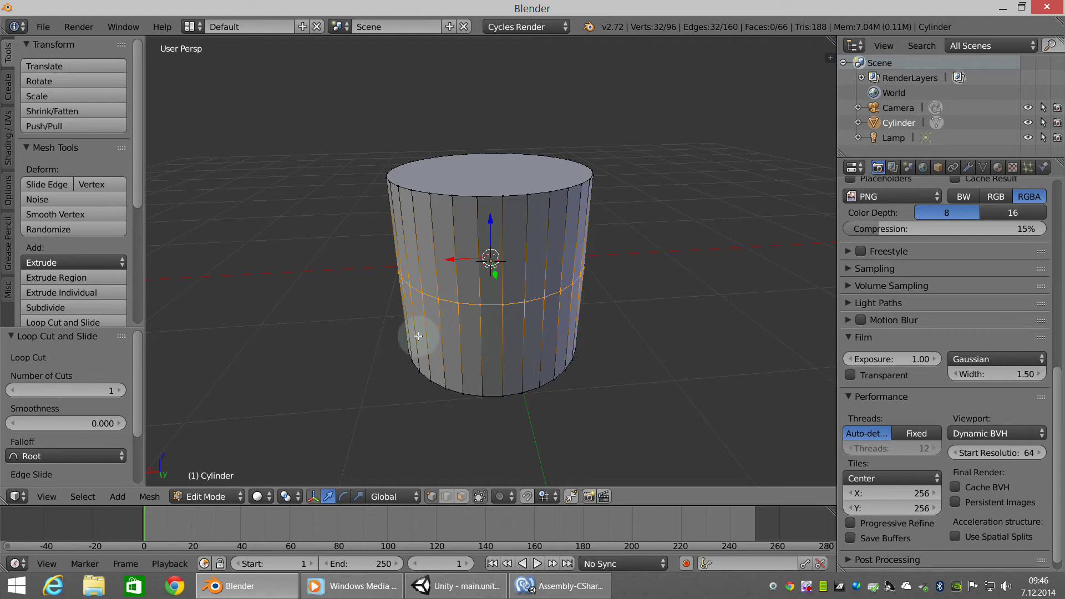
key(ctrl+r)
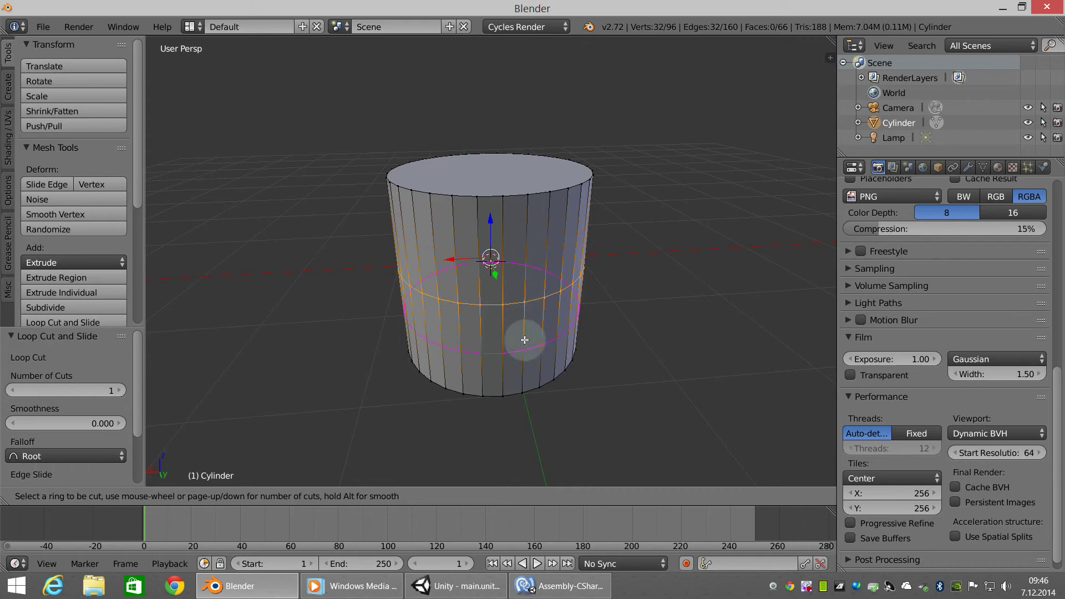
Add an unslid edge loop below the middle loop
scroll(522, 351, up, 1)
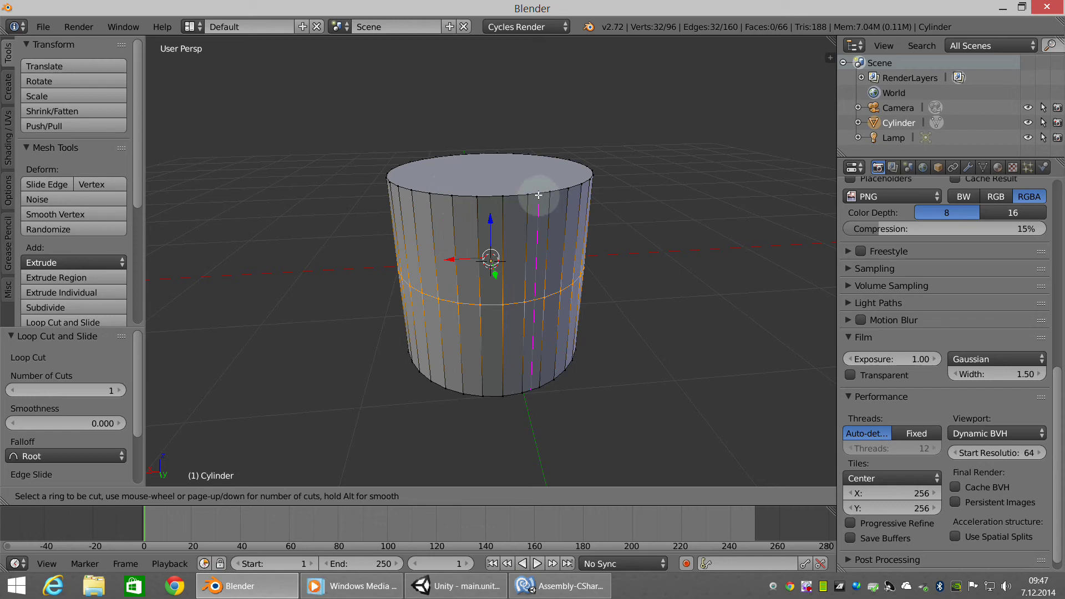
click(505, 351)
right_click(630, 440)
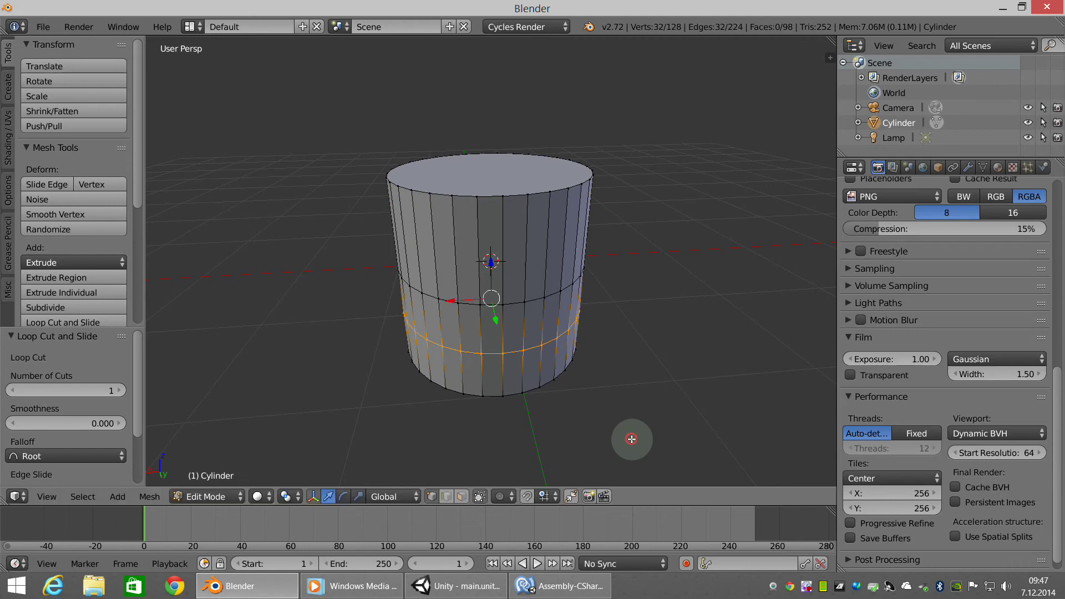
middle_drag(460, 367, 523, 366)
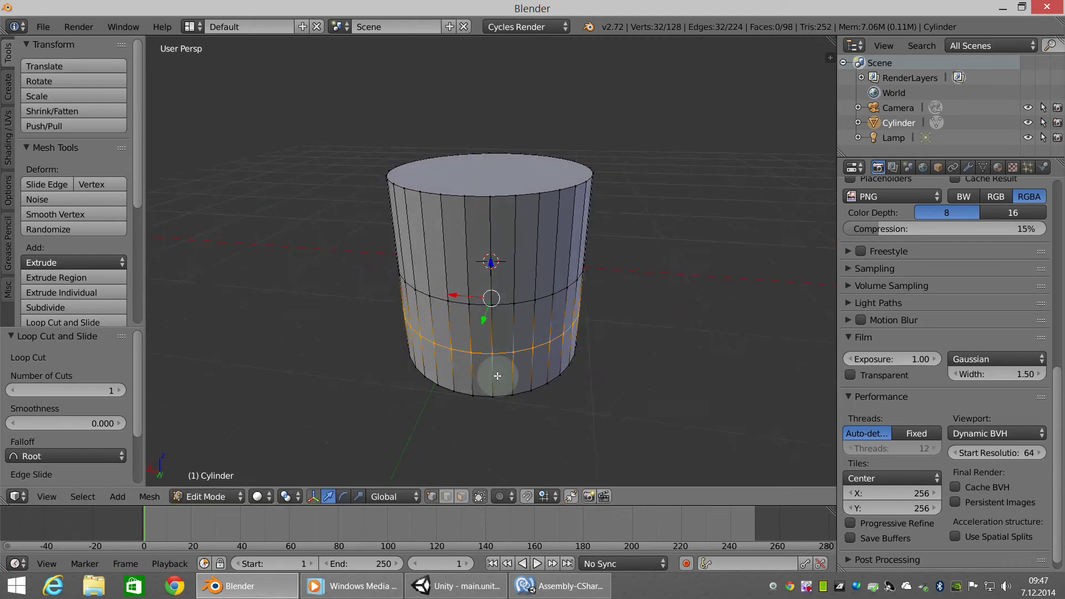
shift+middle_drag(701, 439, 699, 427)
mouse_move(566, 349)
middle_down()
mouse_move(454, 353)
mouse_move(523, 281)
mouse_move(528, 303)
mouse_move(523, 291)
middle_up()
Add an unslid edge loop above the middle loop and zoom in
key(ctrl+r)
click(531, 249)
right_click(665, 309)
middle_drag(551, 244, 700, 367)
scroll(700, 367, up, 3)
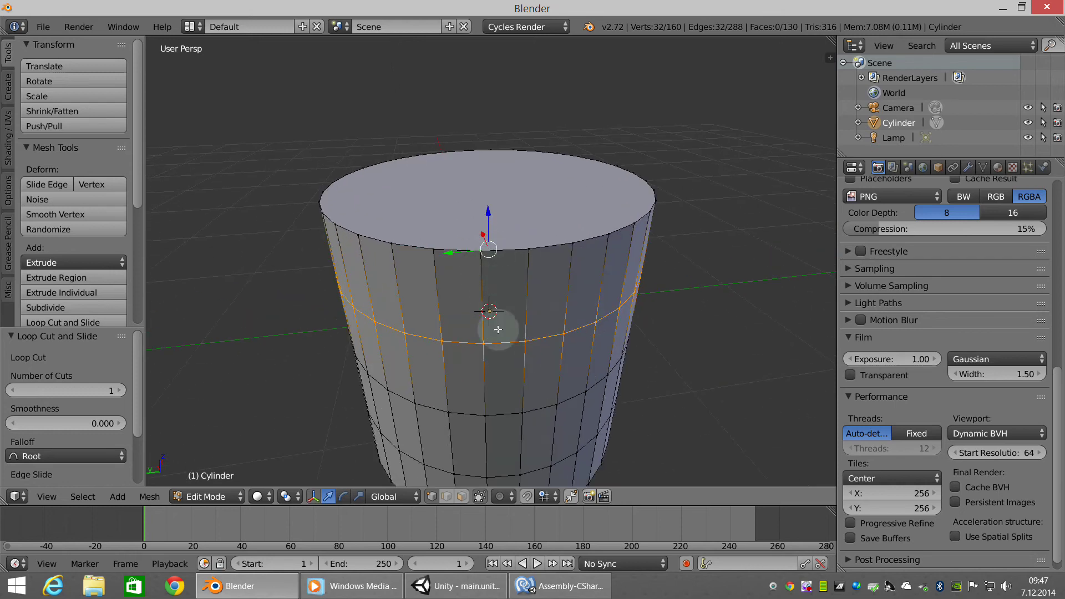
key(ctrl+r)
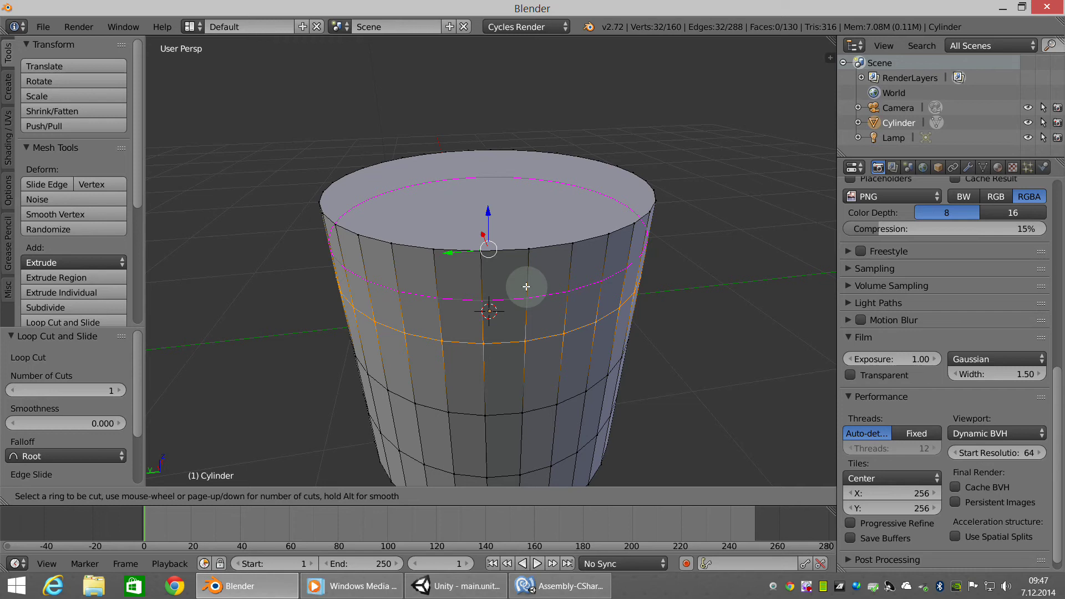
Set the loop cut to 5 cuts and place them around the upper cylinder
scroll(659, 358, up, 1)
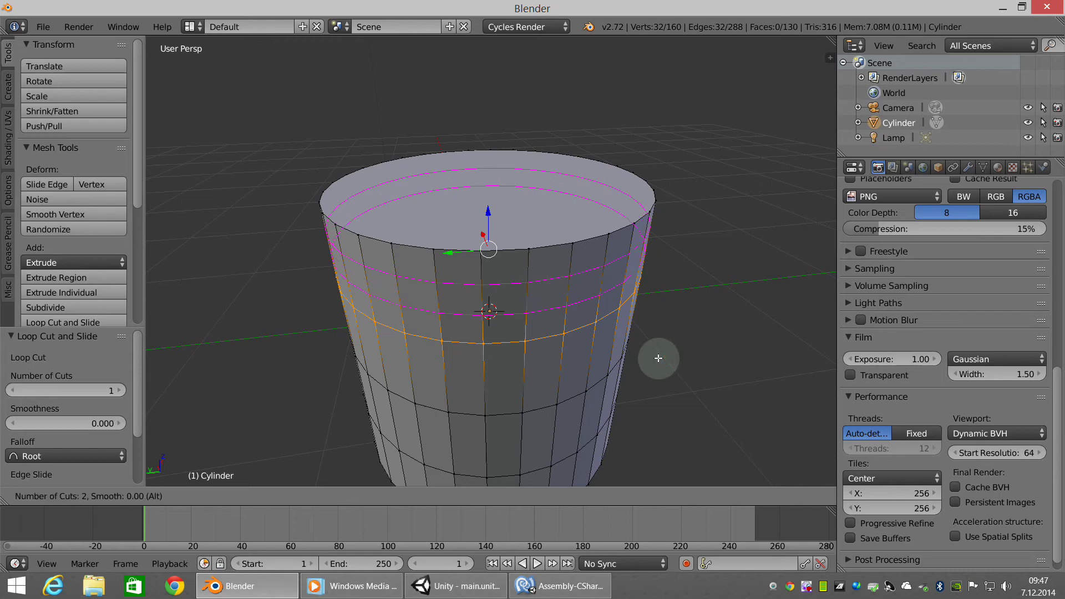
scroll(658, 358, up, 1)
scroll(658, 358, up, 1)
scroll(659, 358, up, 1)
click(659, 358)
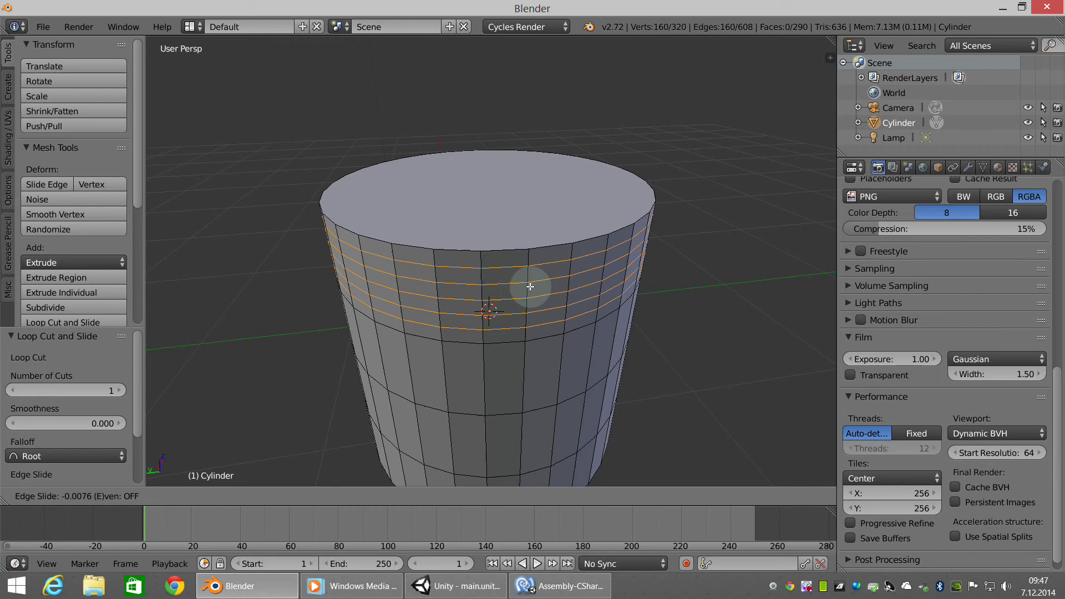
click(661, 358)
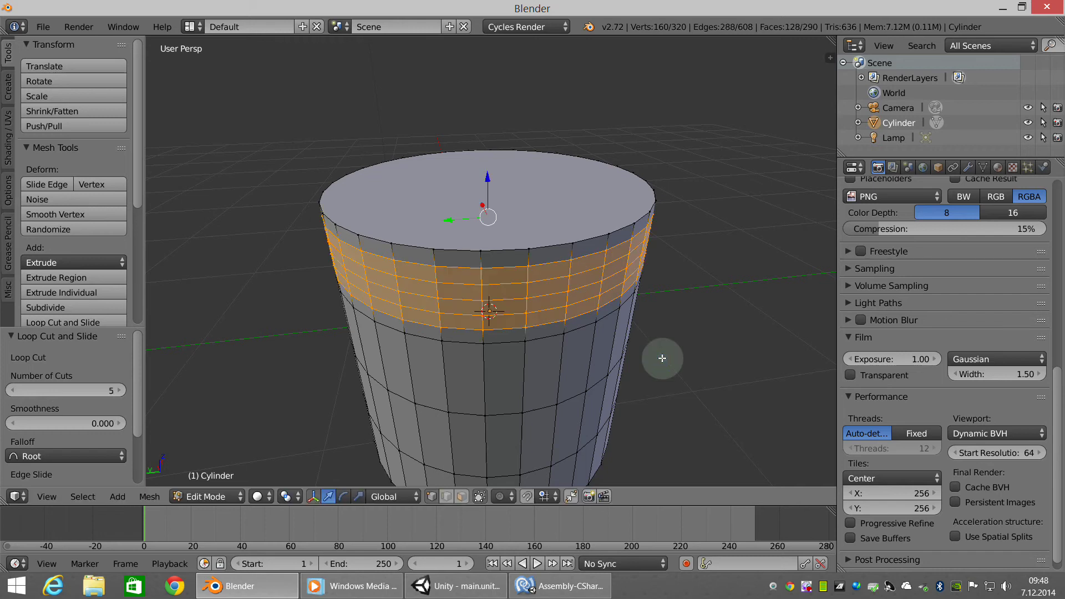
mouse_move(516, 333)
middle_down()
mouse_move(480, 316)
mouse_move(492, 305)
mouse_move(506, 330)
mouse_move(524, 323)
mouse_move(682, 428)
mouse_move(622, 431)
mouse_move(671, 430)
middle_up()
Deselect, zoom in, select the topmost new edge loop, and bring up the Delete menu
key(a)
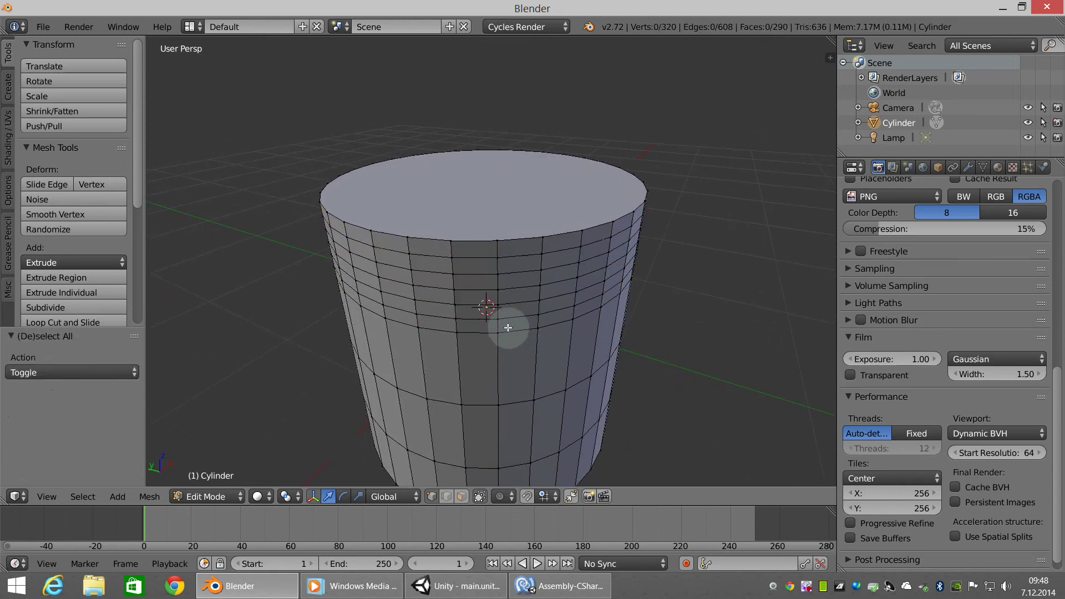
middle_drag(517, 298, 527, 348)
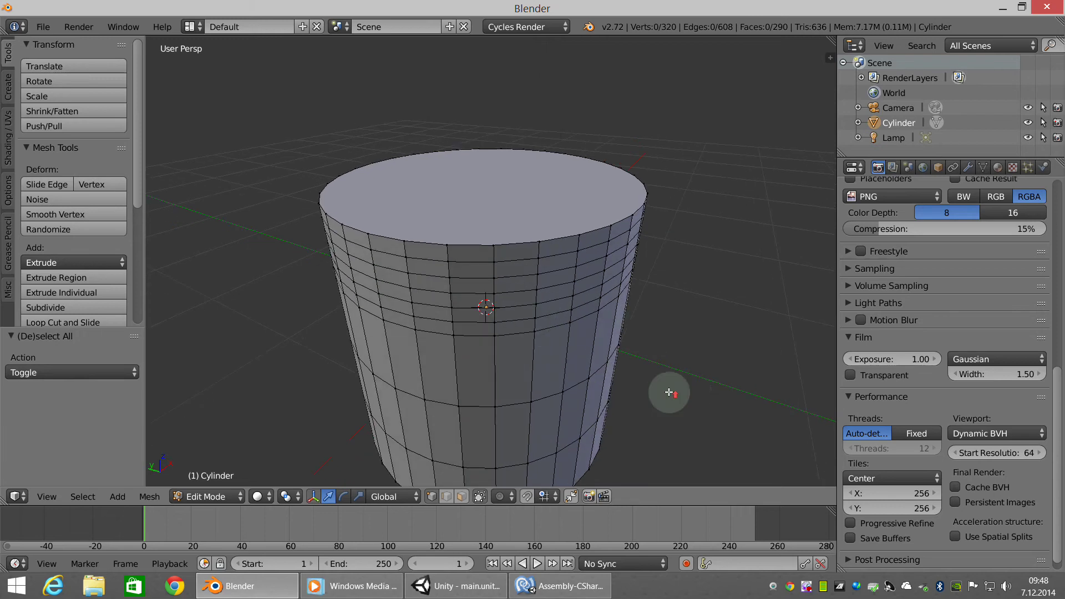
scroll(665, 388, up, 2)
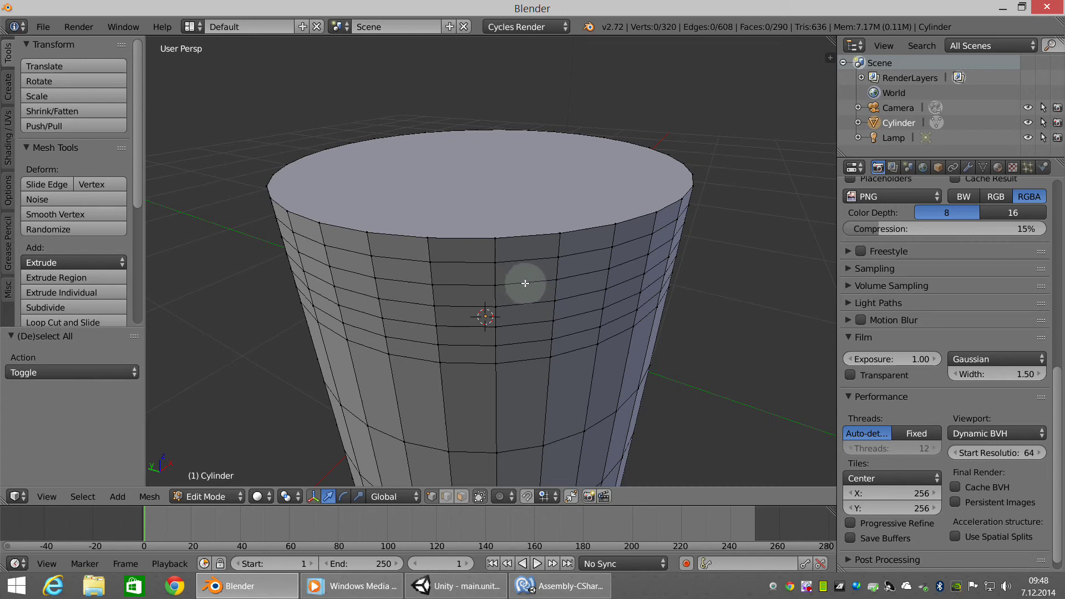
alt+click(525, 284)
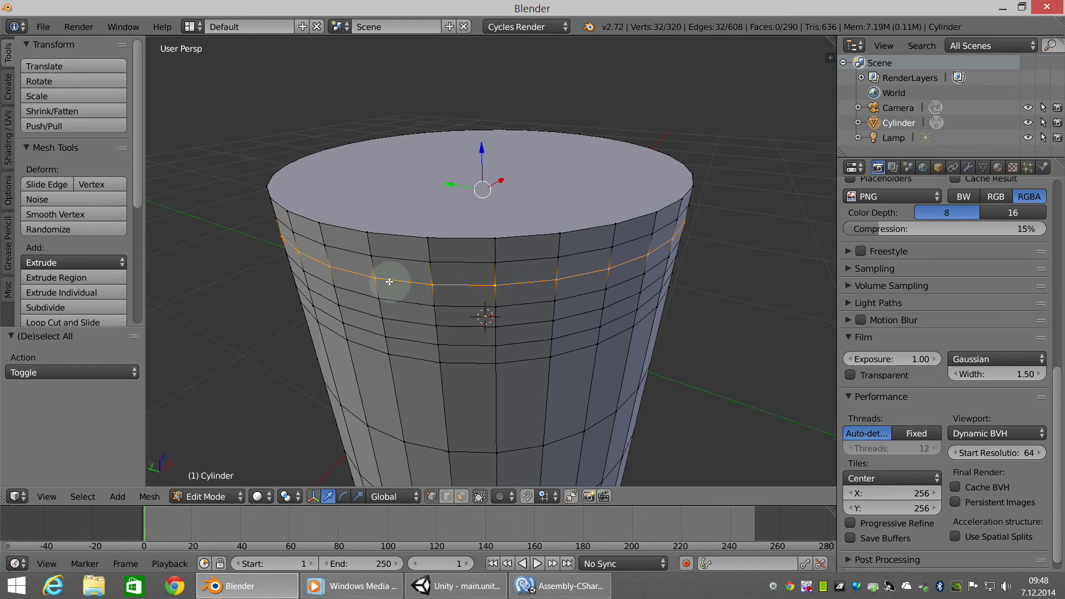
key(ctrl+z)
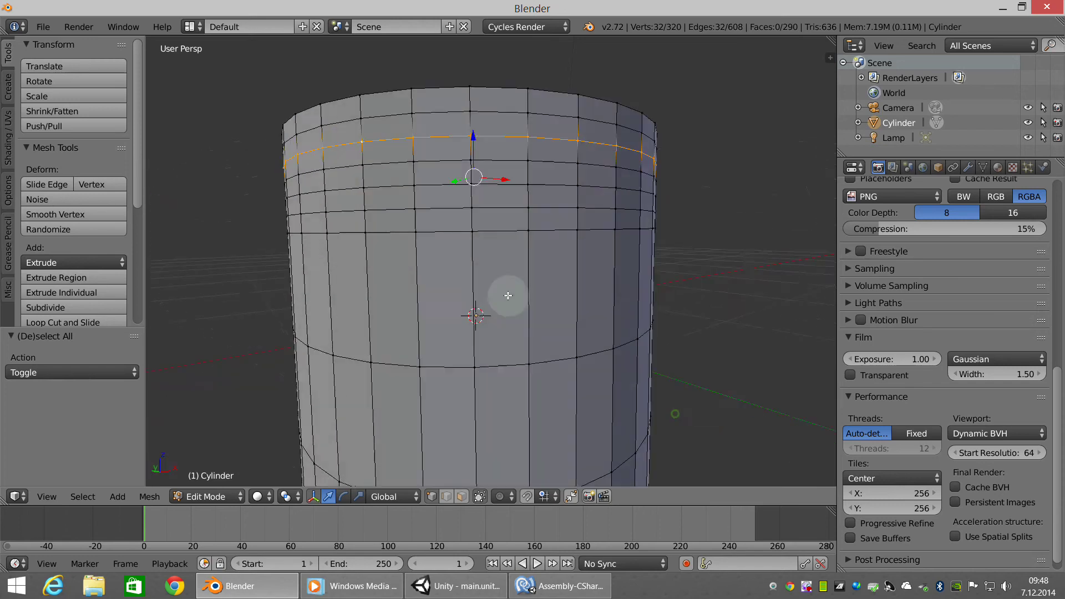
key(ctrl+shift+z)
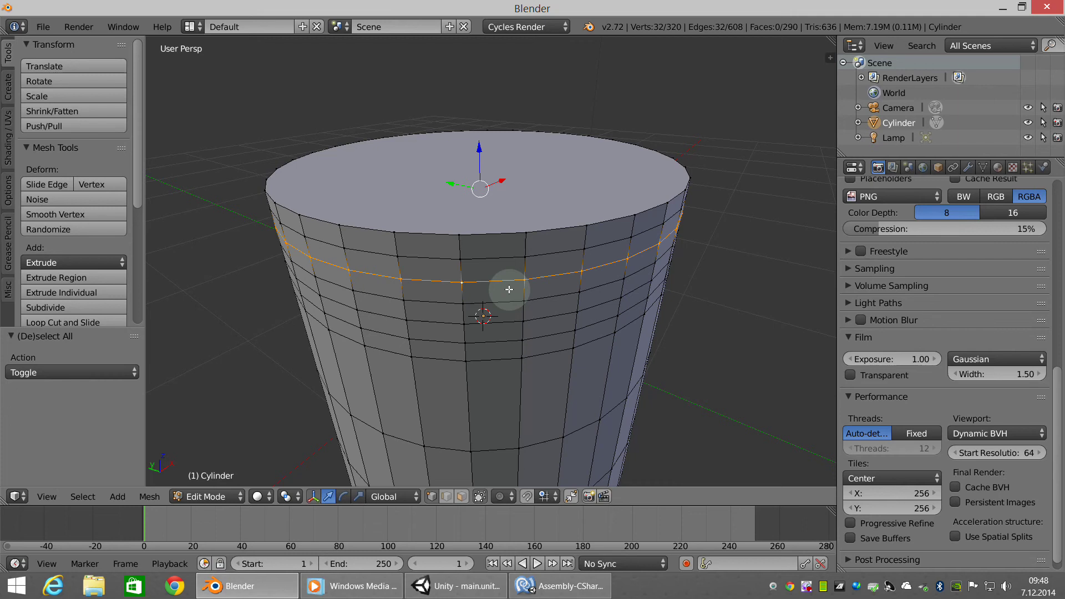
key(x)
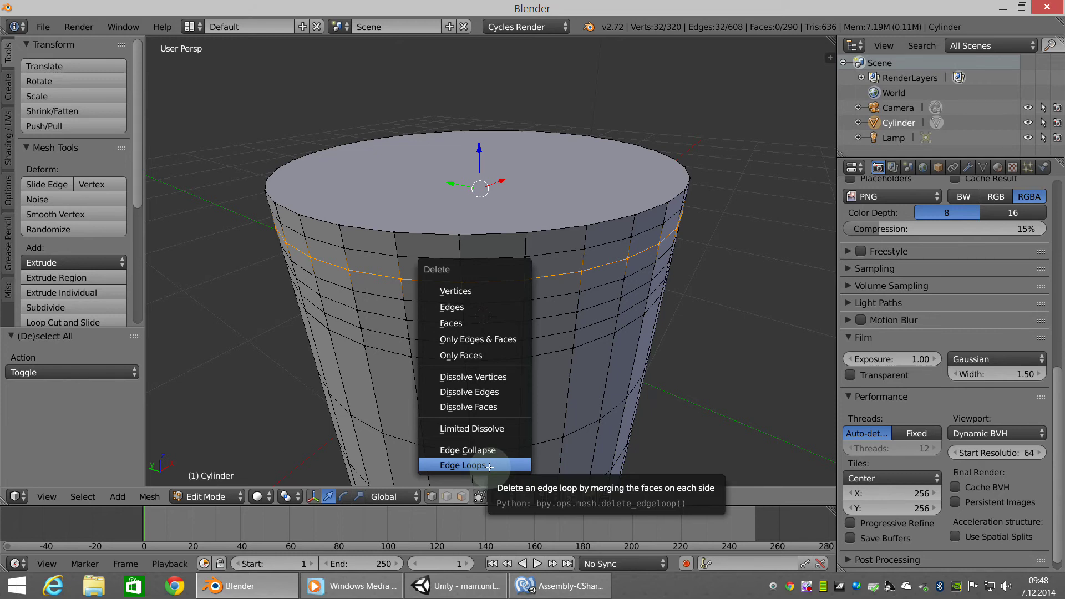
Dissolve the topmost loop and a second loop near the top with Delete > Edge Loops
click(489, 466)
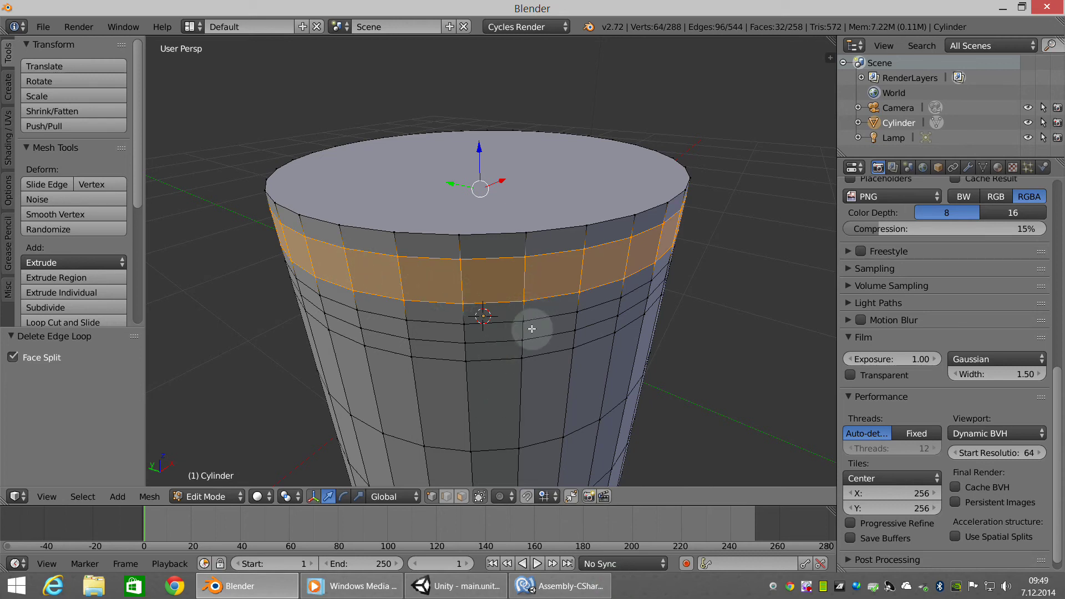
key(a)
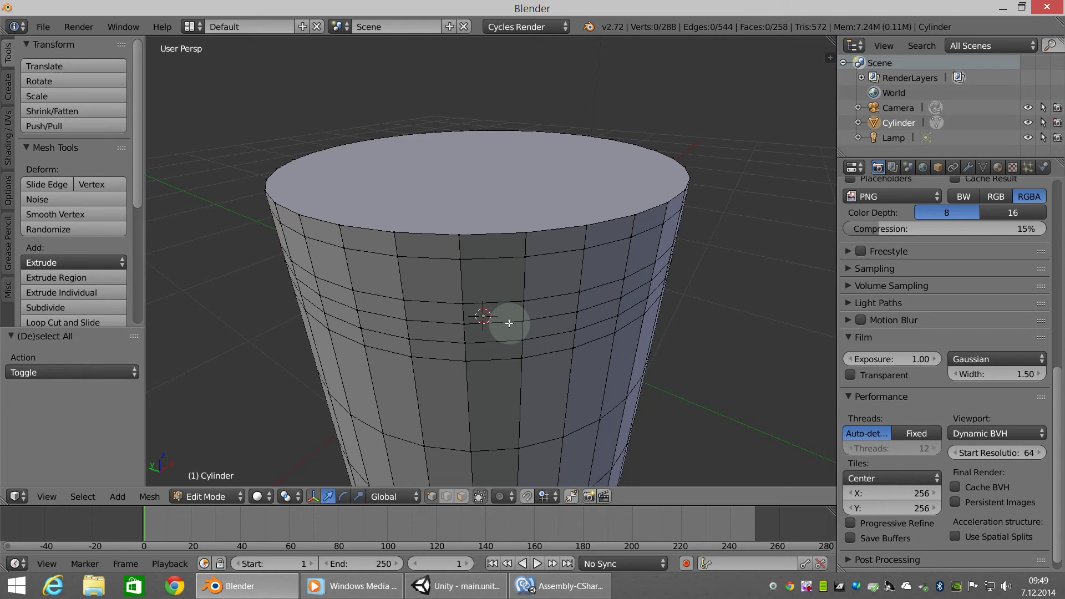
alt+right_click(509, 323)
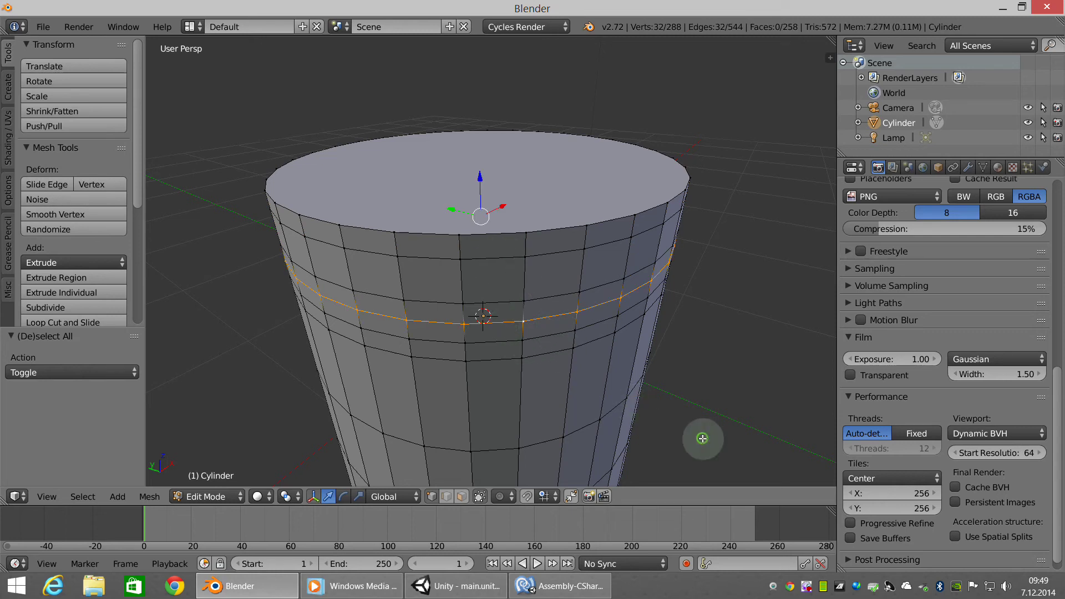
middle_drag(701, 436, 554, 335)
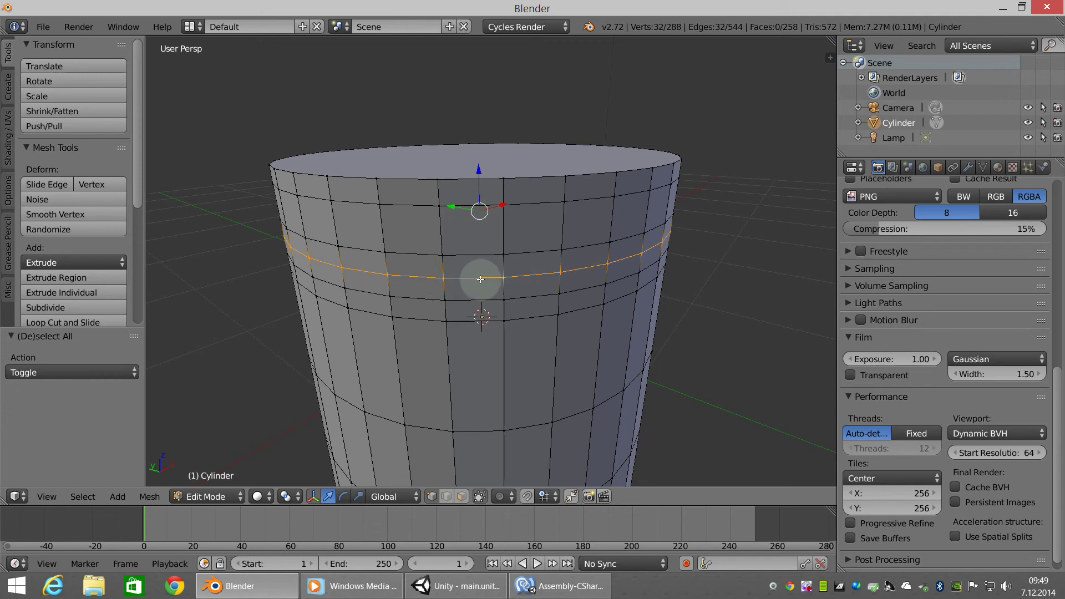
key(x)
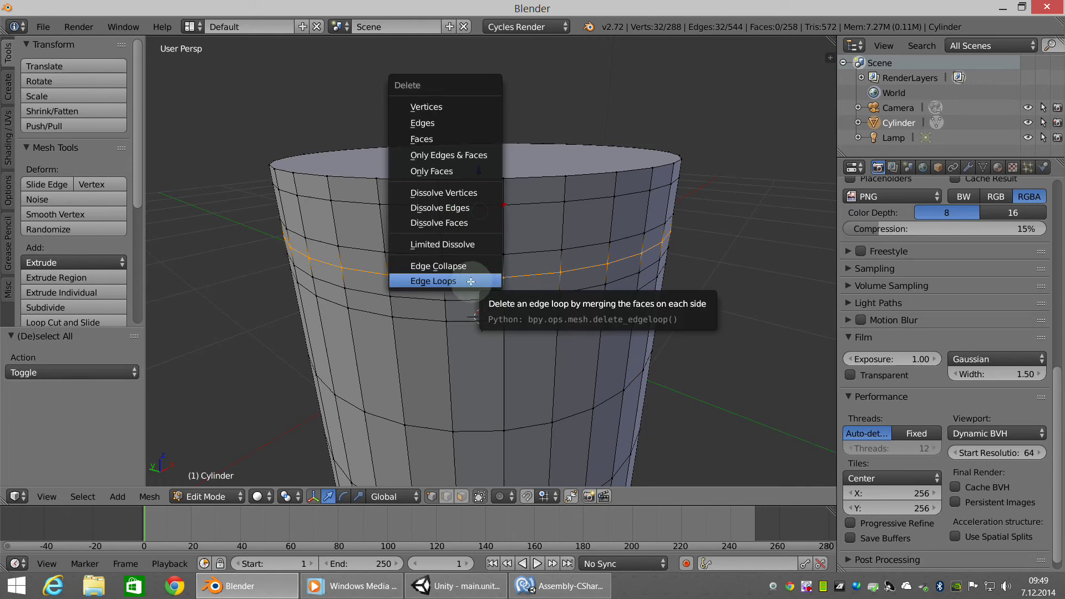
click(470, 281)
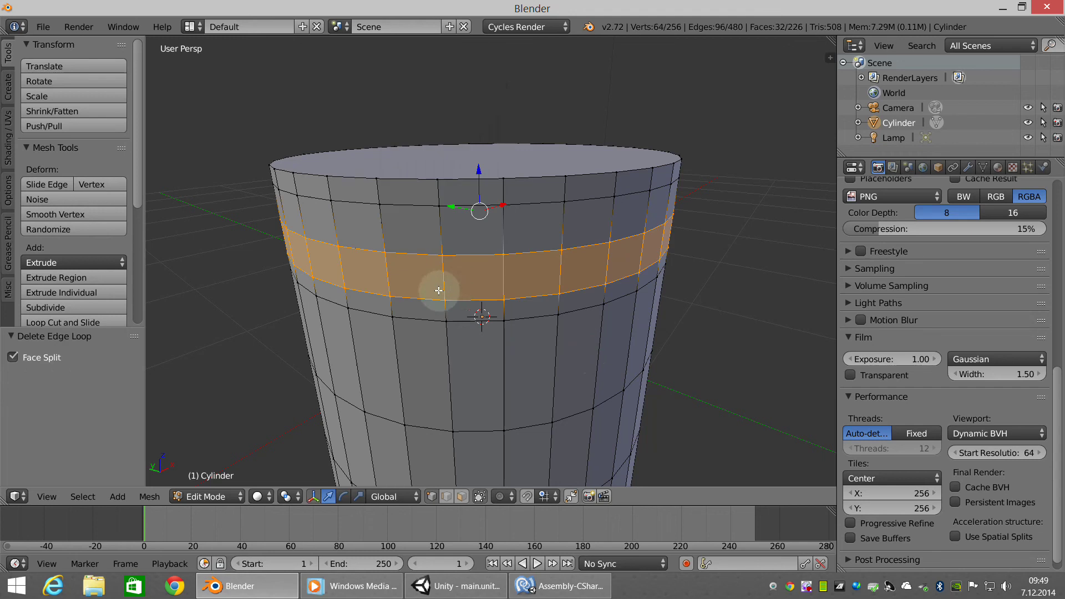
Select and dissolve the next edge loop with Delete > Edge Loops
key(a)
alt+right_click(478, 261)
key(x)
click(478, 262)
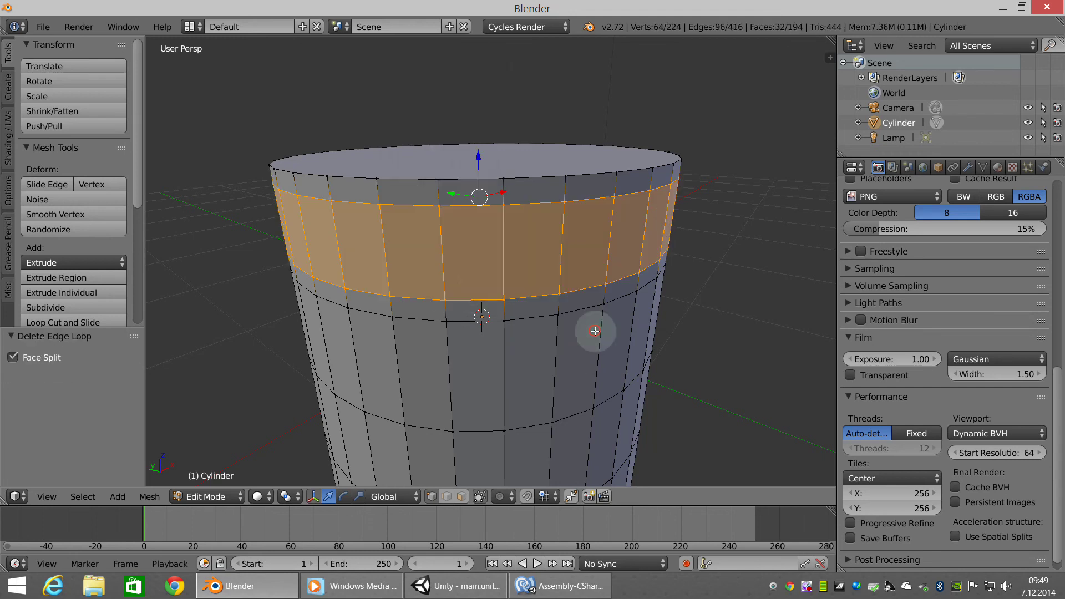
Attempt to dissolve the narrow face band below, which fails with an invalid boundary error
key(a)
alt+right_click(470, 304)
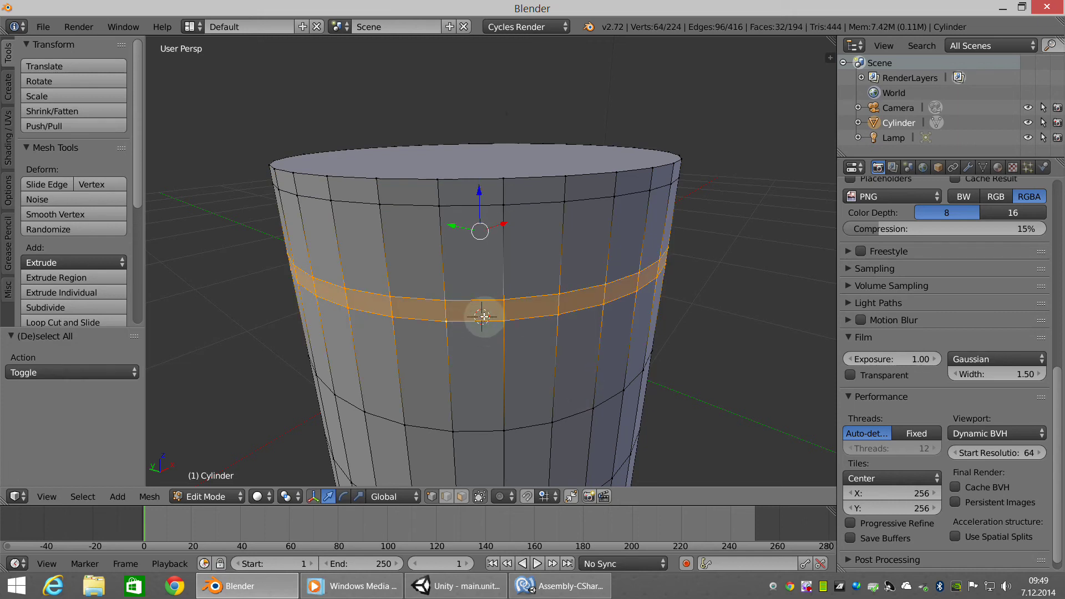
key(x)
click(481, 317)
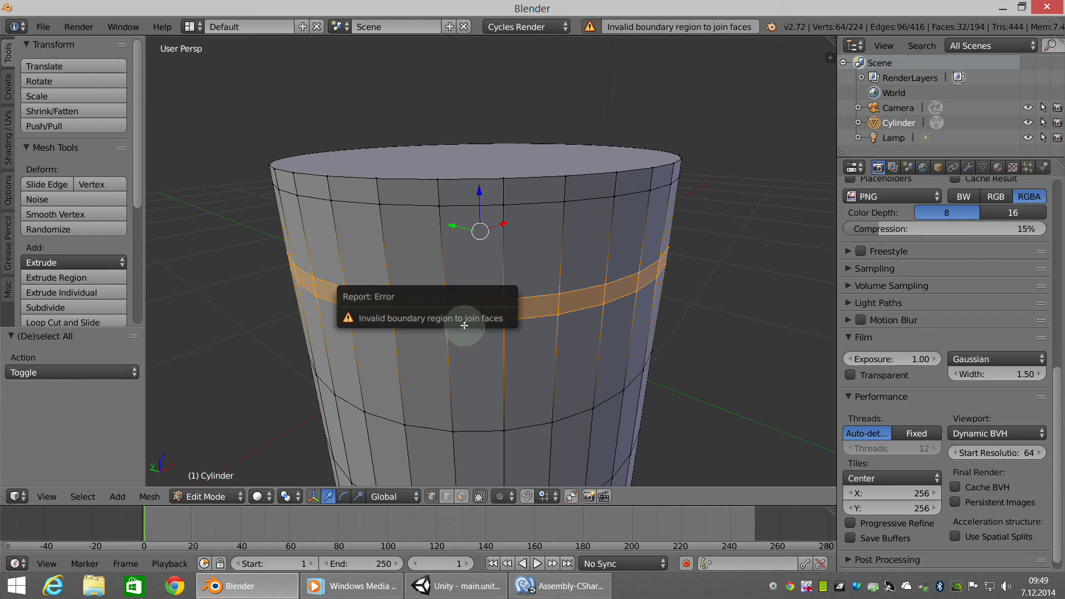
scroll(597, 397, down, 3)
key(a)
scroll(596, 382, up, 3)
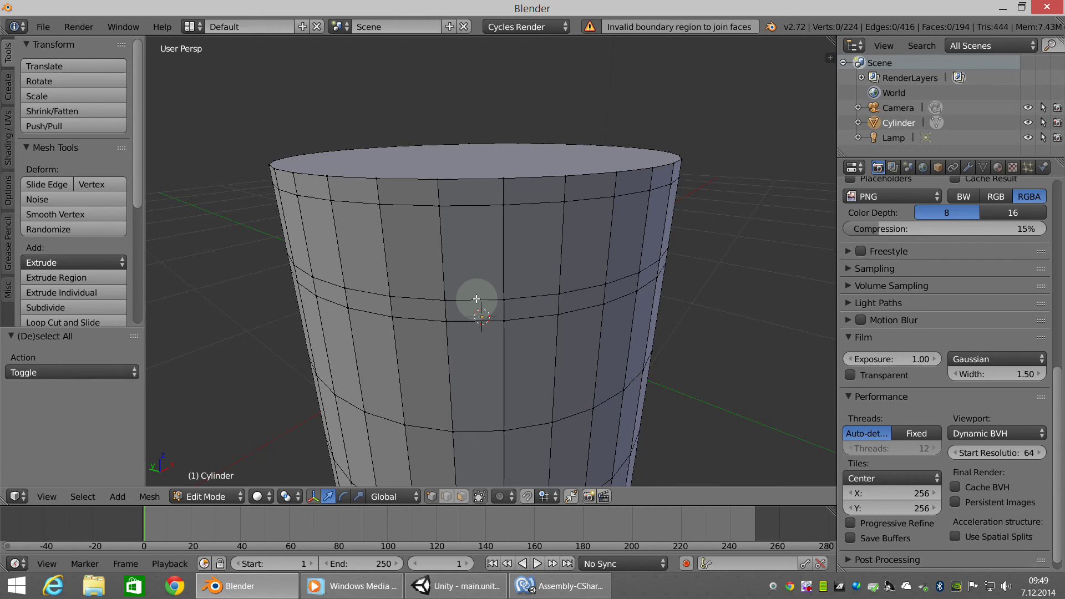
Select two edge loops and dissolve both with Delete > Edge Loops
alt+right_click(407, 296)
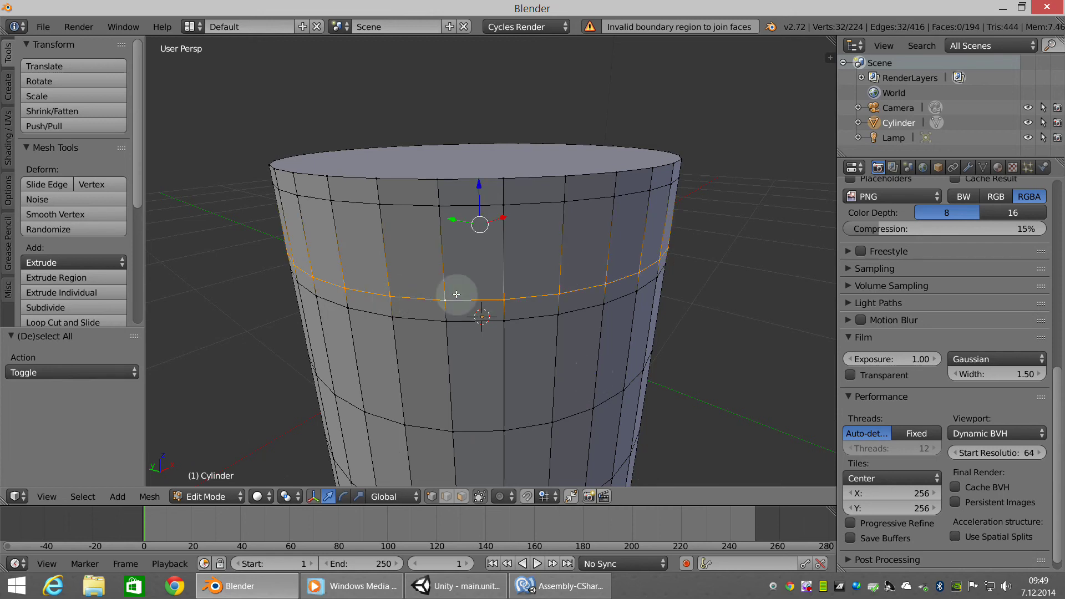
mouse_move(479, 430)
middle_down()
mouse_move(493, 394)
mouse_move(484, 351)
middle_up()
alt+shift+right_click(492, 388)
key(x)
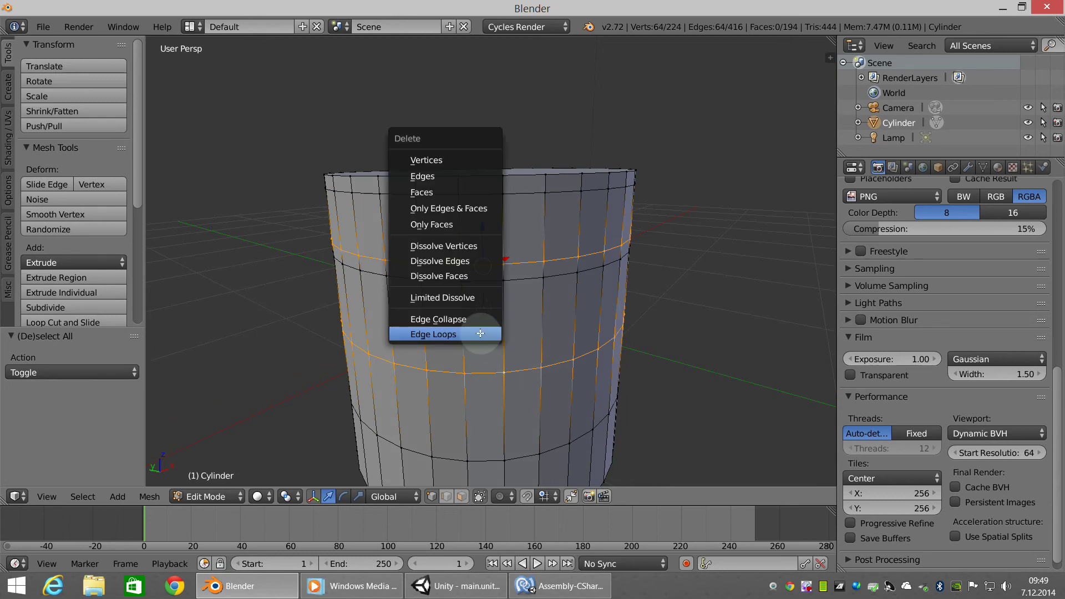
click(488, 333)
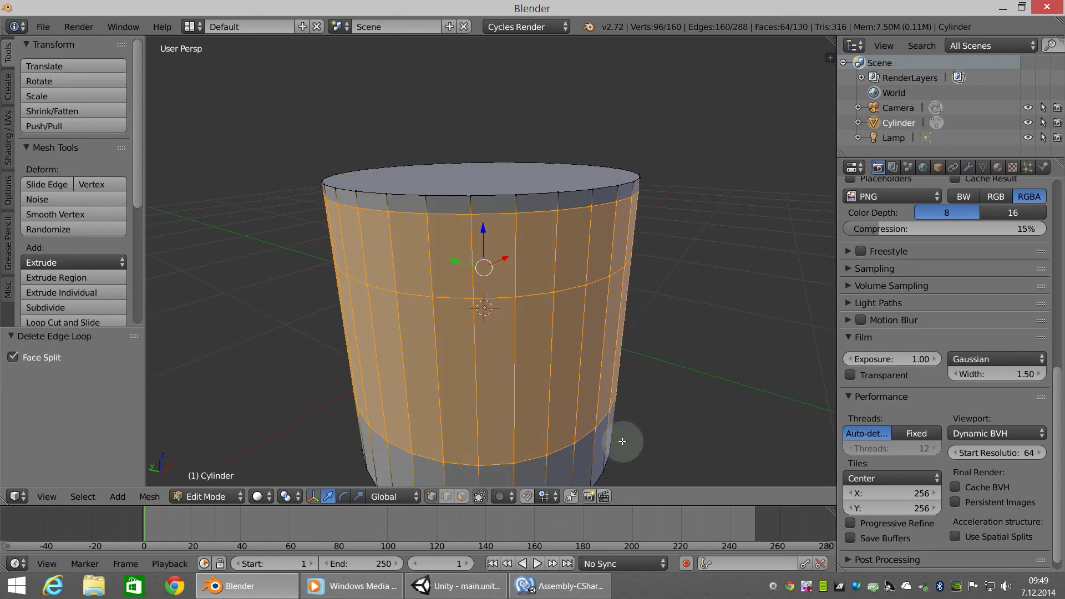
key(a)
Select the top and bottom added loops together and dissolve them
alt+right_click(489, 283)
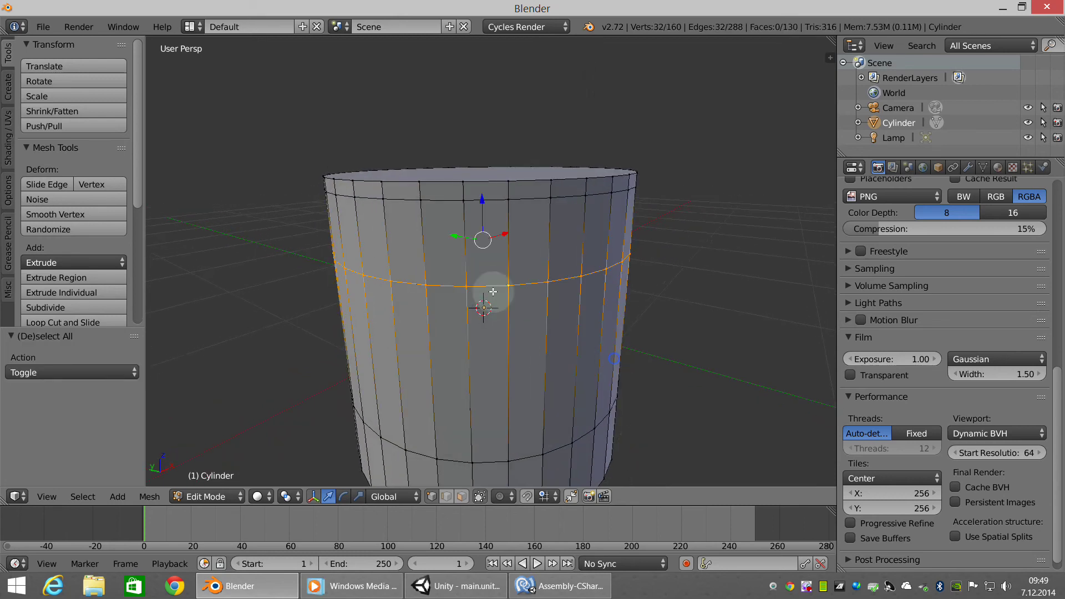
alt+shift+right_click(504, 454)
key(a)
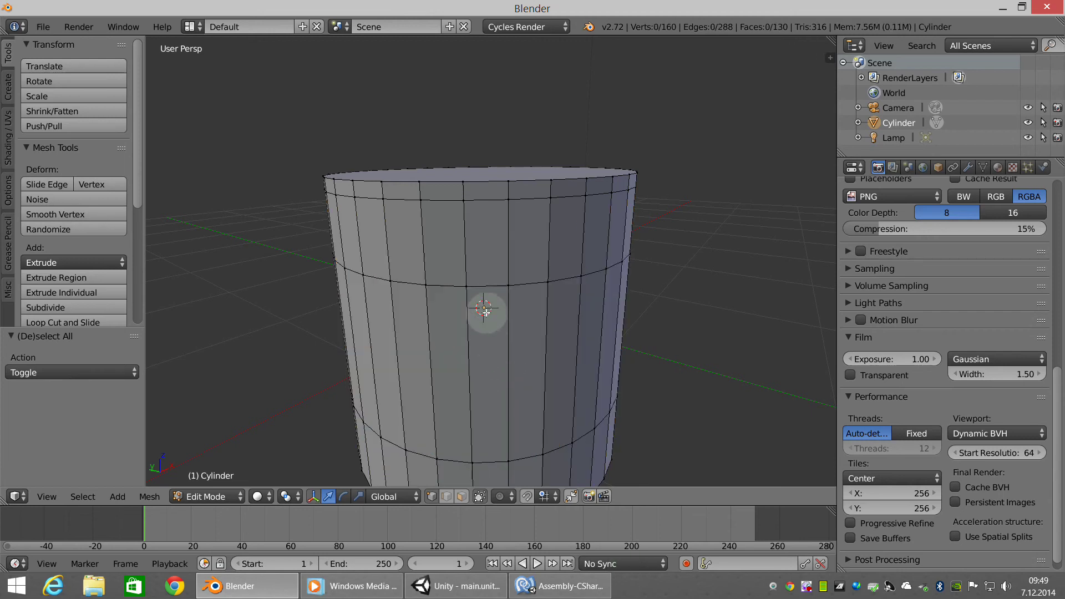
alt+right_click(483, 198)
alt+shift+right_click(495, 461)
key(x)
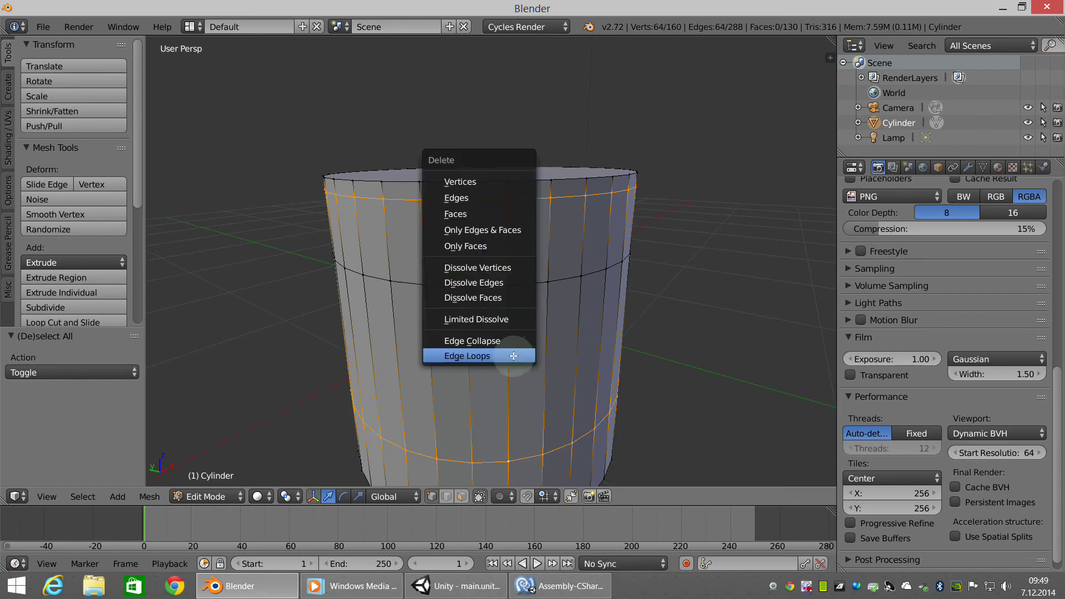
click(532, 367)
mouse_move(536, 368)
middle_down()
mouse_move(516, 378)
mouse_move(506, 348)
middle_up()
Select the remaining middle edge loop and dissolve it, leaving 64 vertices
key(a)
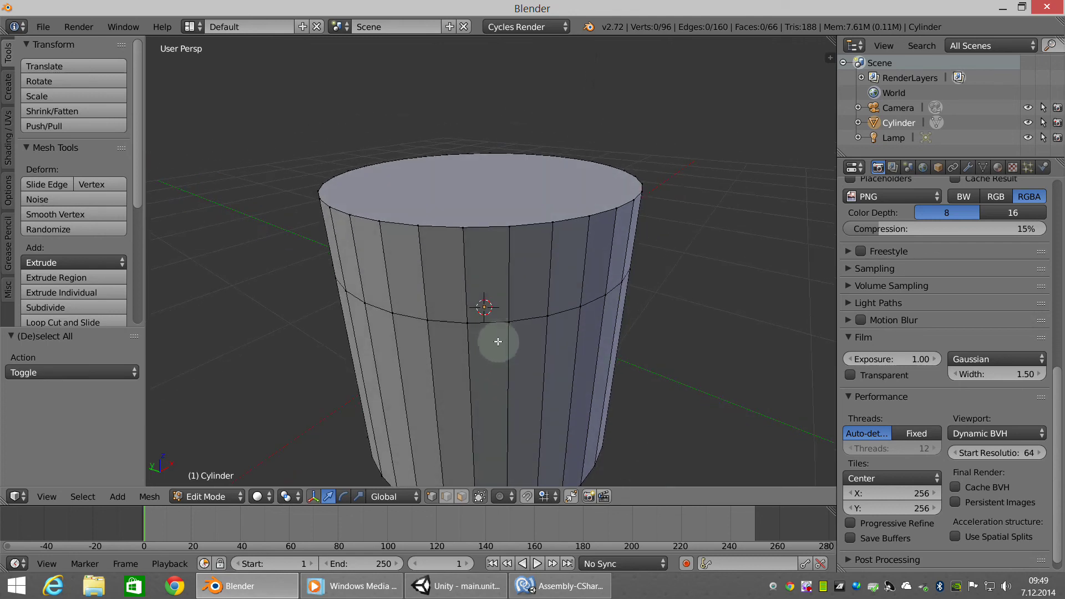
alt+right_click(486, 323)
mouse_move(496, 340)
middle_down()
mouse_move(647, 452)
mouse_move(521, 340)
mouse_move(578, 348)
mouse_move(487, 357)
mouse_move(594, 442)
middle_up()
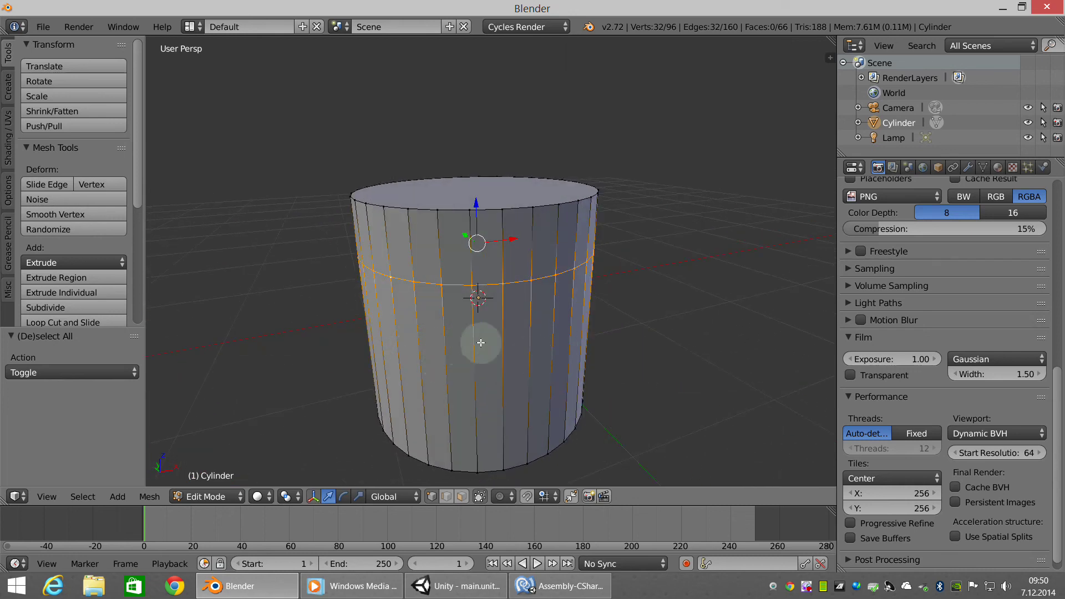
mouse_move(528, 349)
middle_down()
mouse_move(550, 349)
mouse_move(501, 334)
middle_up()
key(x)
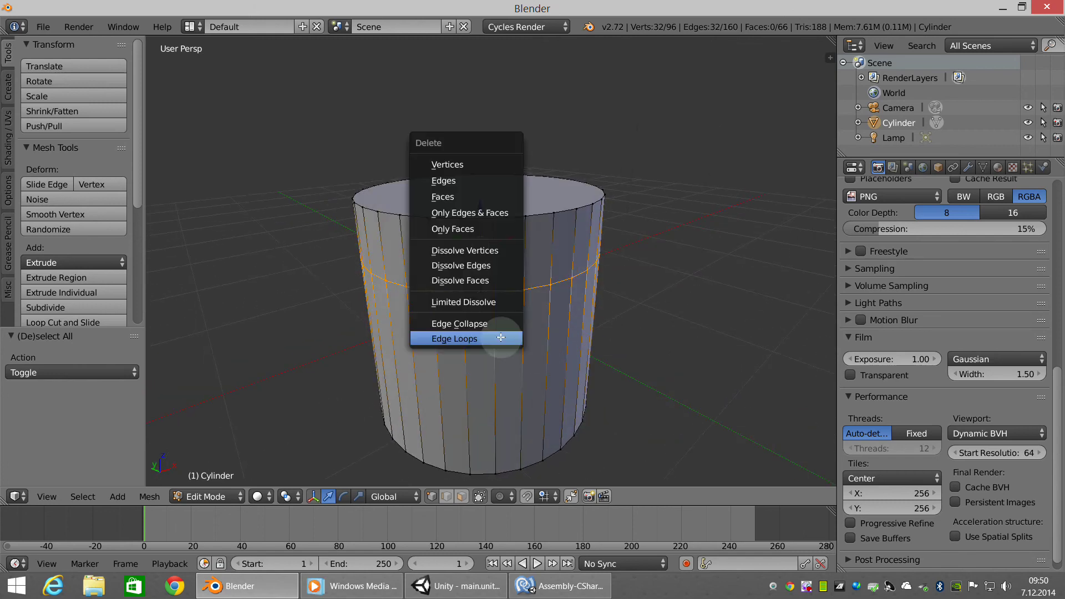
click(625, 418)
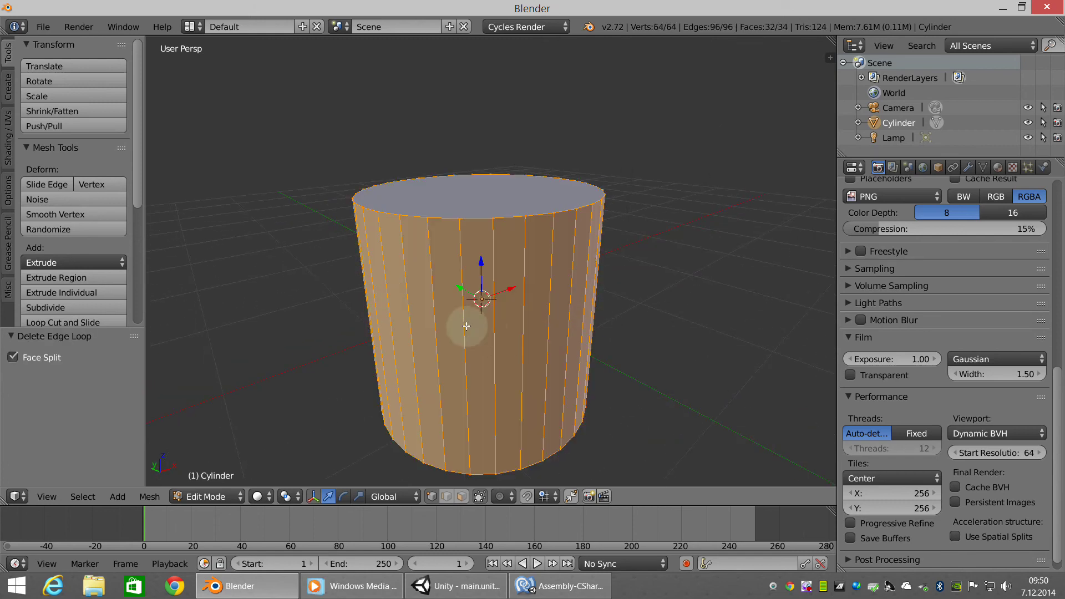
mouse_move(466, 326)
middle_down()
mouse_move(507, 357)
mouse_move(468, 340)
middle_up()
Add a centred loop cut around the cylinder and slide it up toward the top
key(a)
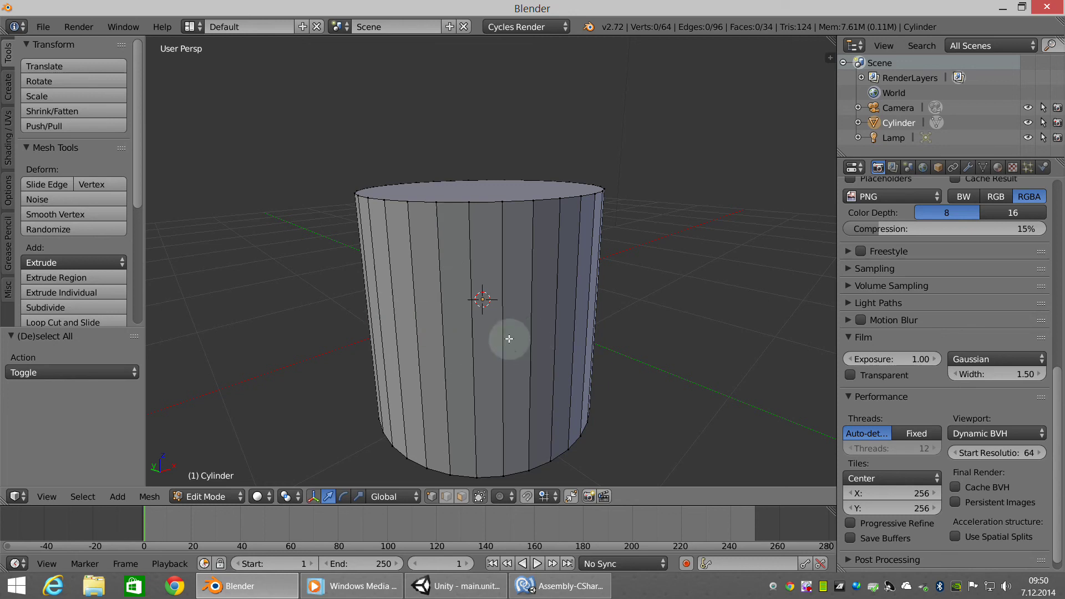
key(ctrl+r)
click(509, 338)
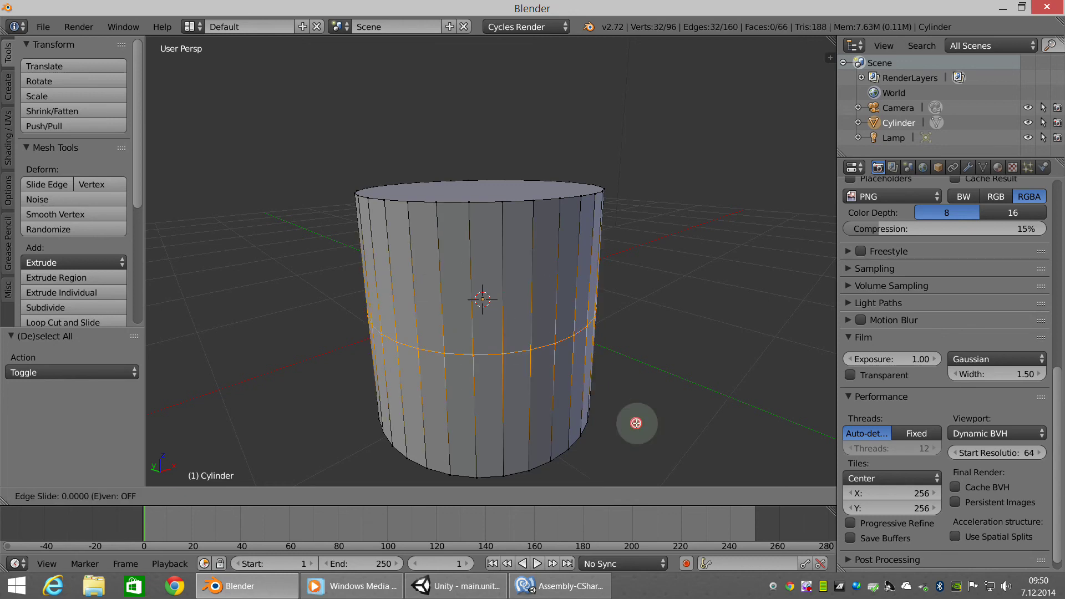
right_click(475, 395)
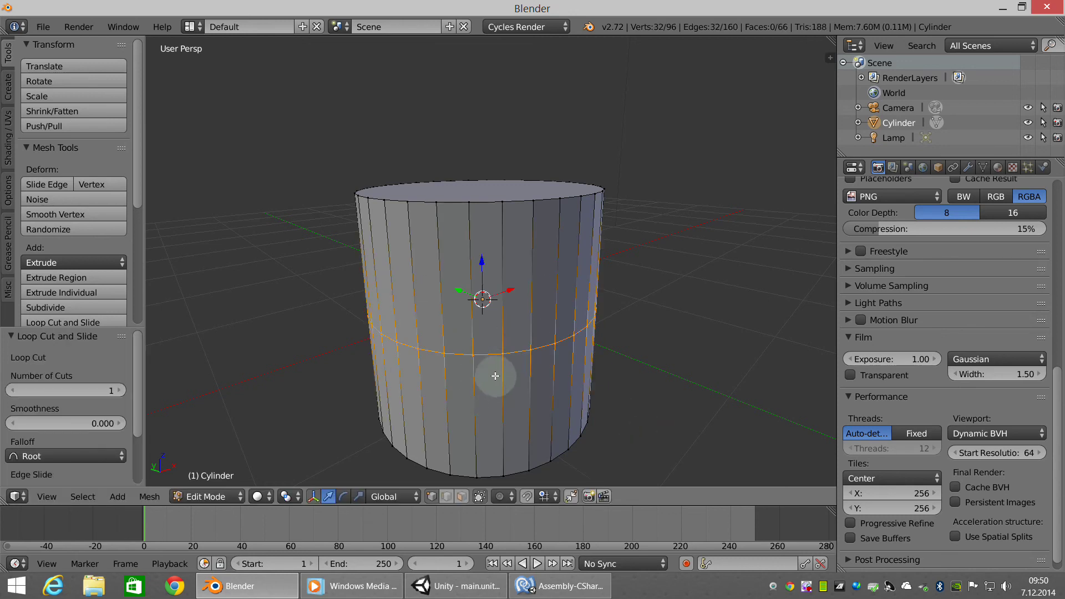
key(g)
key(g)
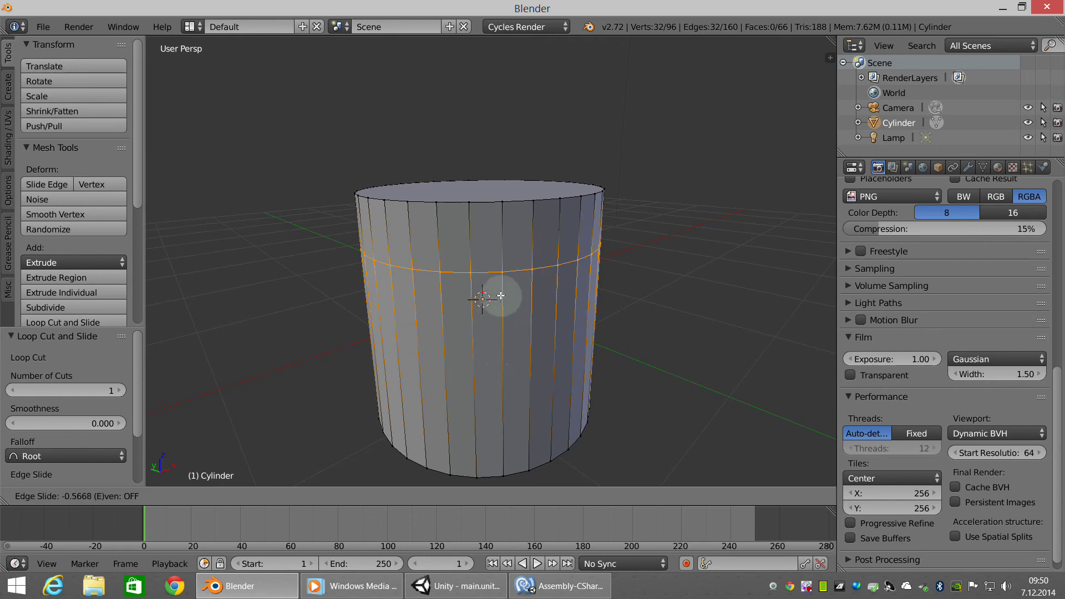
click(454, 367)
Re-slide the new loop to an edge-slide factor of 0.300
mouse_move(454, 367)
middle_down()
mouse_move(553, 351)
mouse_move(445, 348)
middle_up()
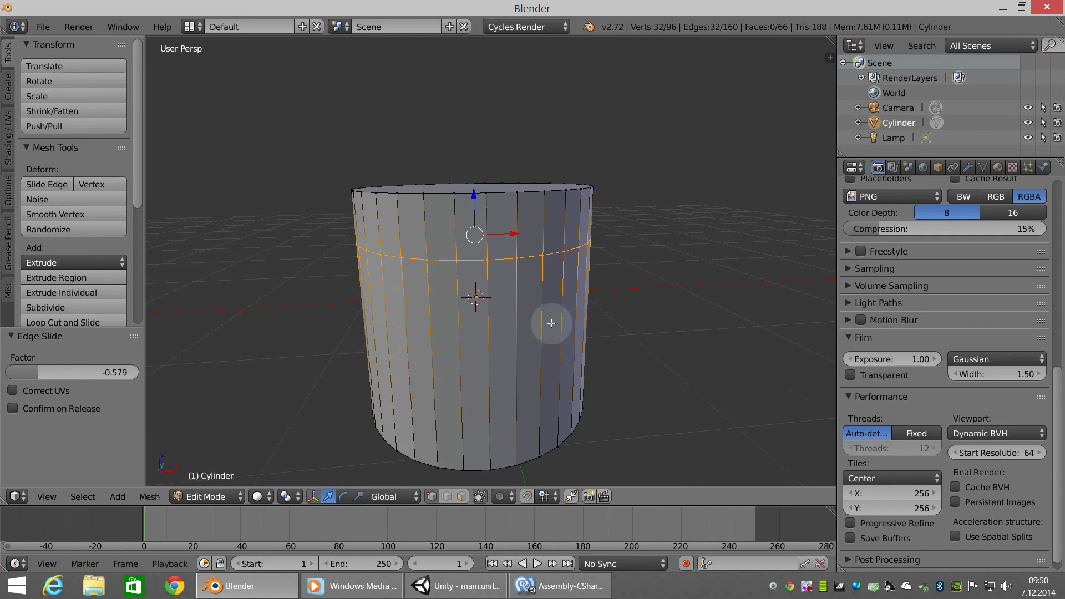
mouse_move(554, 249)
middle_down()
mouse_move(504, 321)
mouse_move(406, 325)
mouse_move(539, 319)
middle_up()
middle_drag(487, 278, 484, 310)
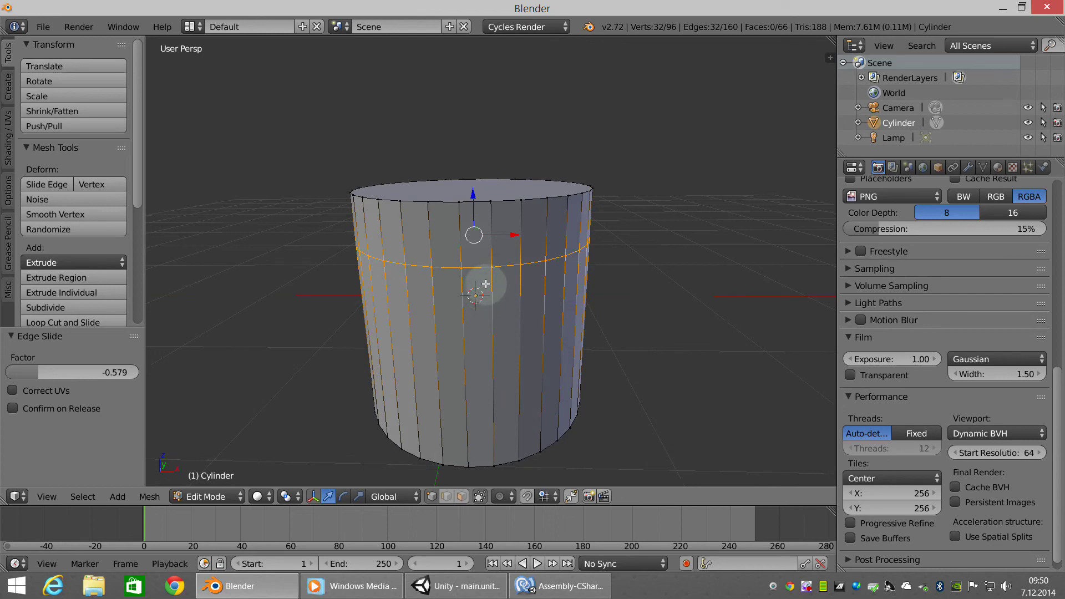
key(g)
key(g)
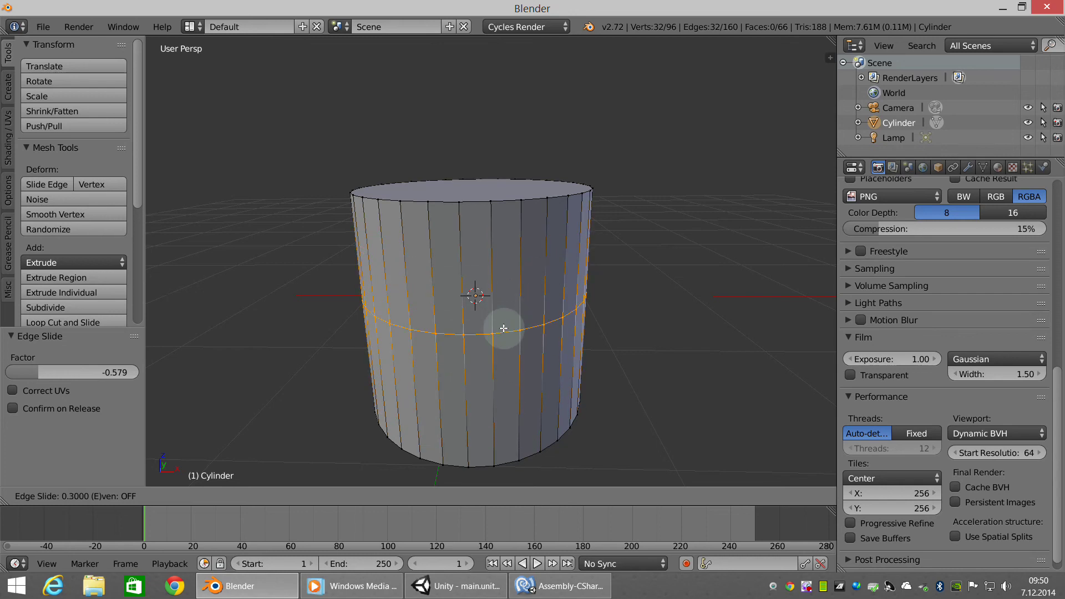
click(630, 409)
mouse_move(528, 385)
middle_down()
mouse_move(415, 357)
mouse_move(494, 388)
mouse_move(579, 370)
middle_up()
Turn on Edge Info Length in the sidebar's Mesh Display panel
key(n)
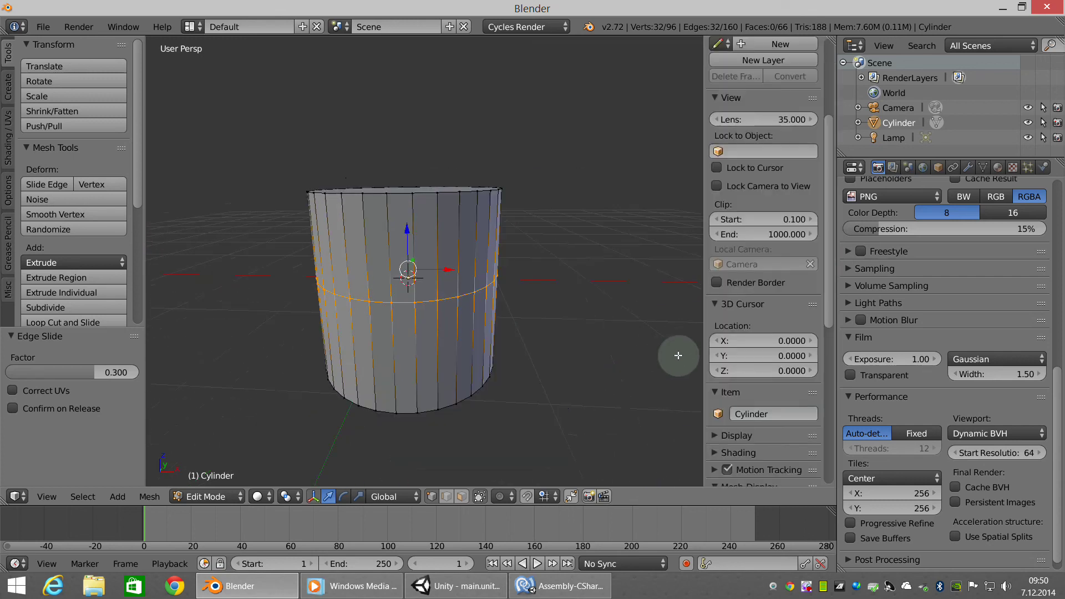
scroll(736, 395, down, 4)
scroll(737, 391, down, 5)
scroll(736, 393, down, 5)
scroll(727, 349, down, 1)
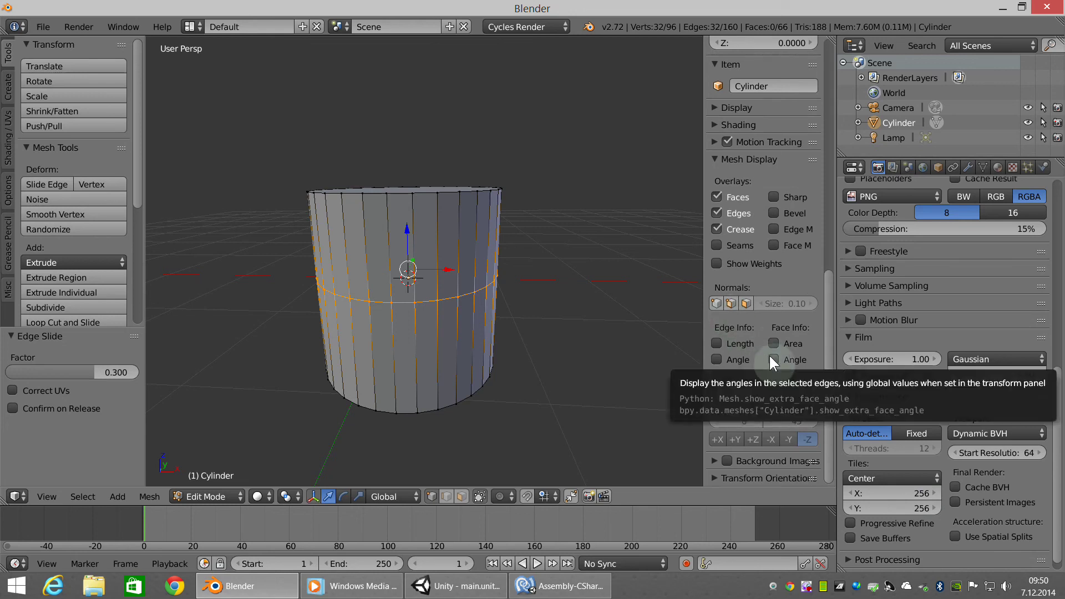
click(717, 343)
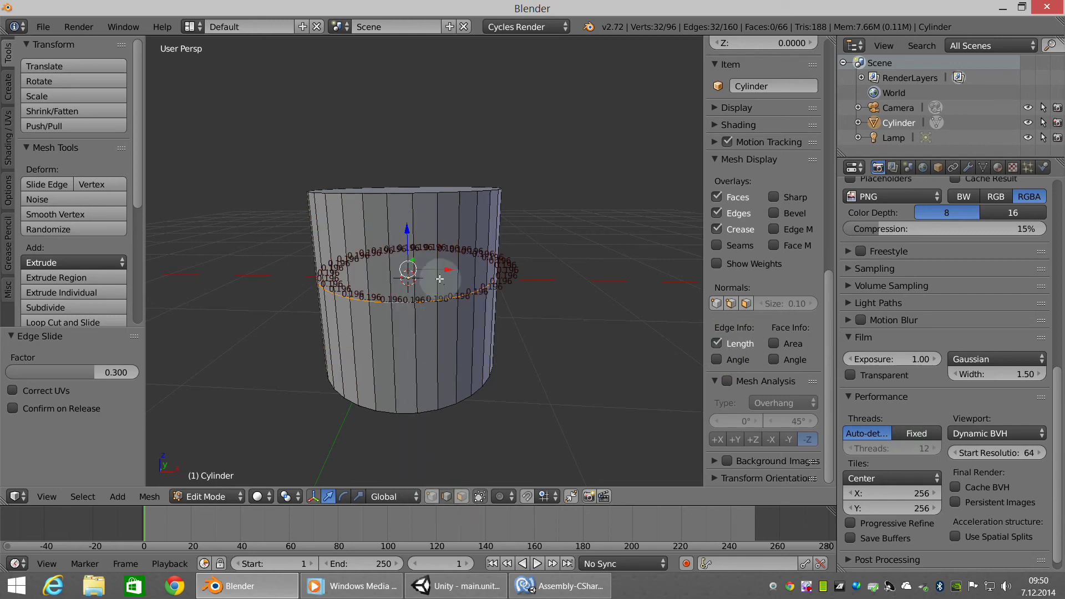
Select a vertical edge to read its 0.8948 and 1.105 segment lengths, then deselect
alt+click(435, 322)
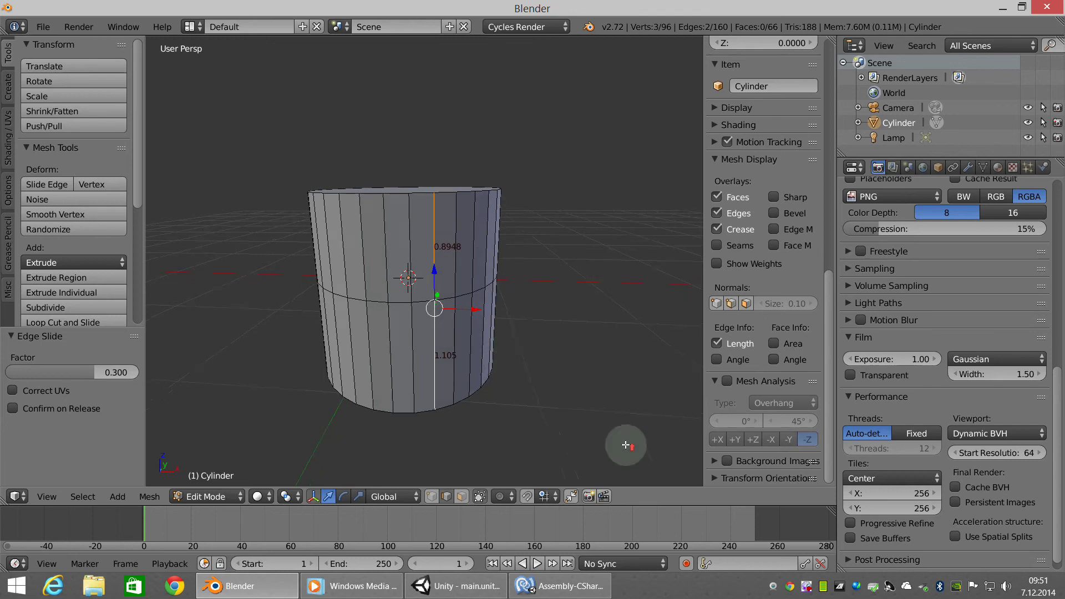
scroll(630, 461, up, 3)
scroll(610, 531, up, 3)
scroll(555, 548, down, 3)
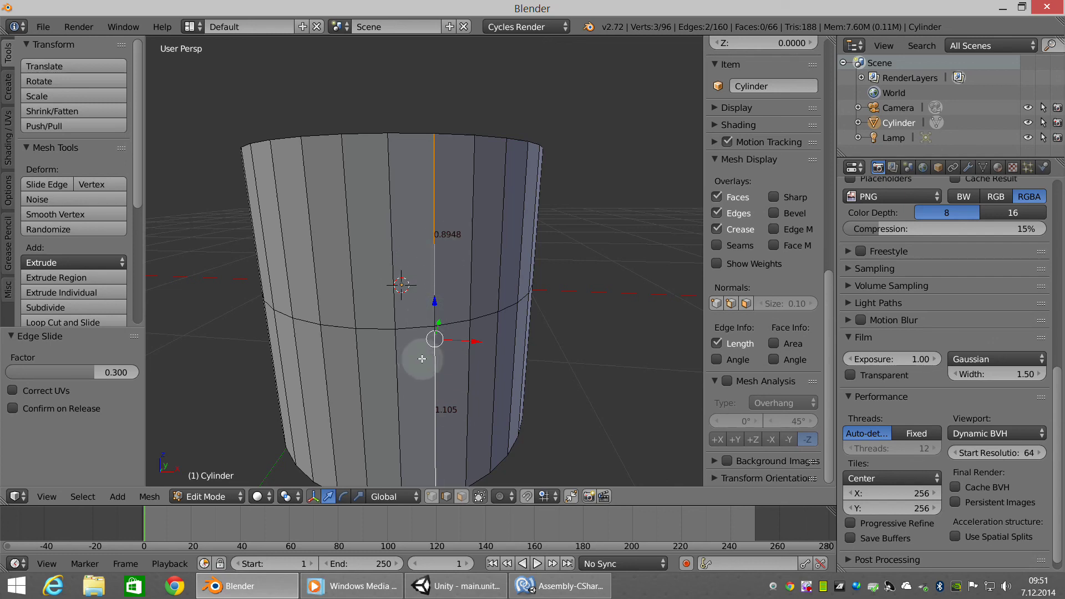
key(a)
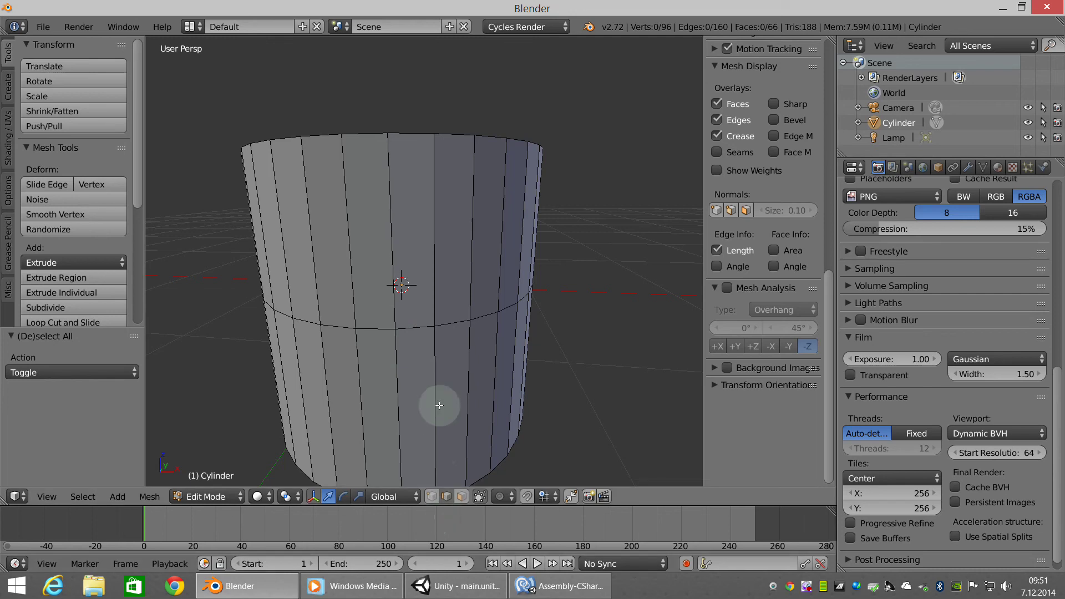
Delete the off-centre middle edge loop from the cylinder
alt+right_click(418, 329)
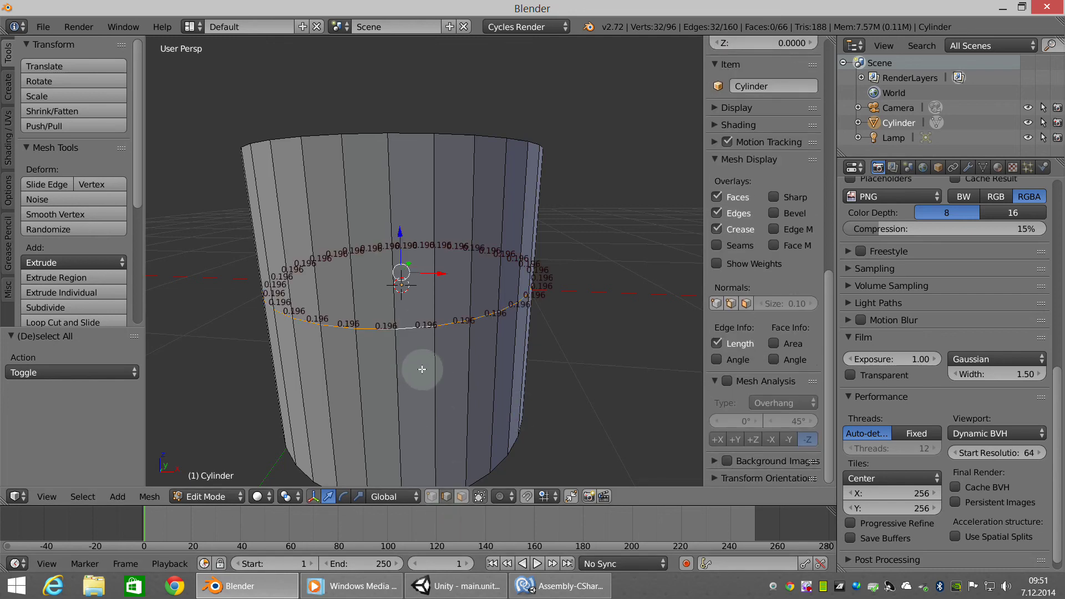
key(x)
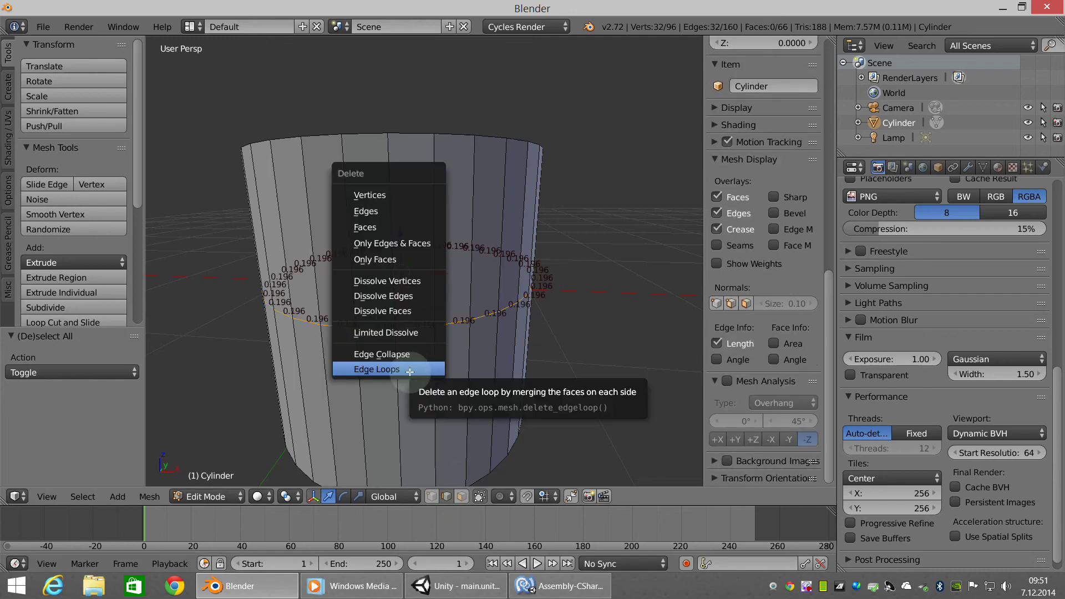
click(394, 371)
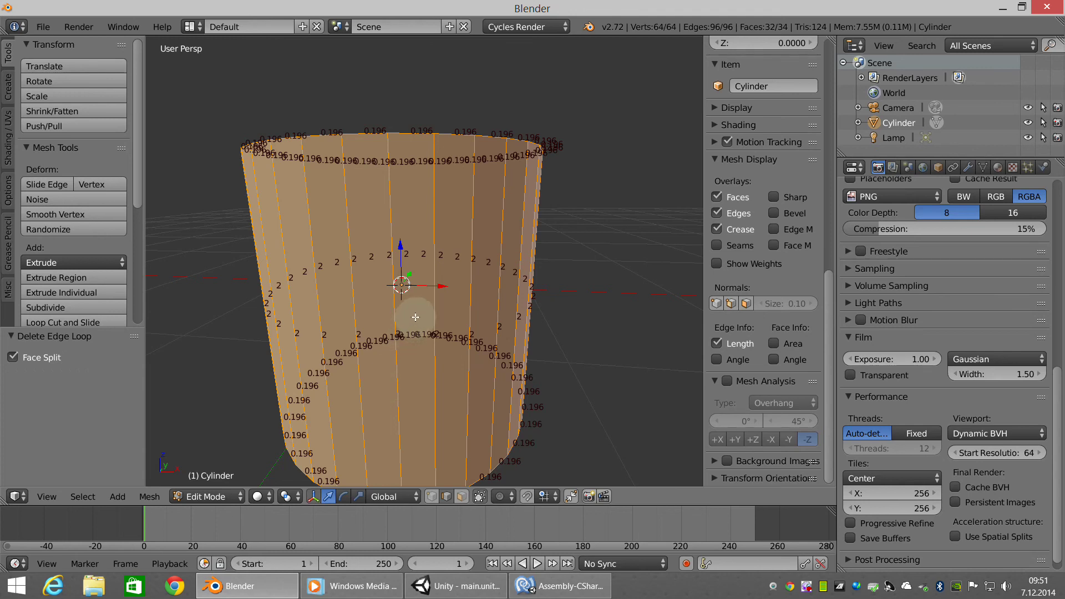
Add a new loop cut around the middle, left exactly centred without sliding
key(ctrl+r)
click(428, 295)
right_click(540, 368)
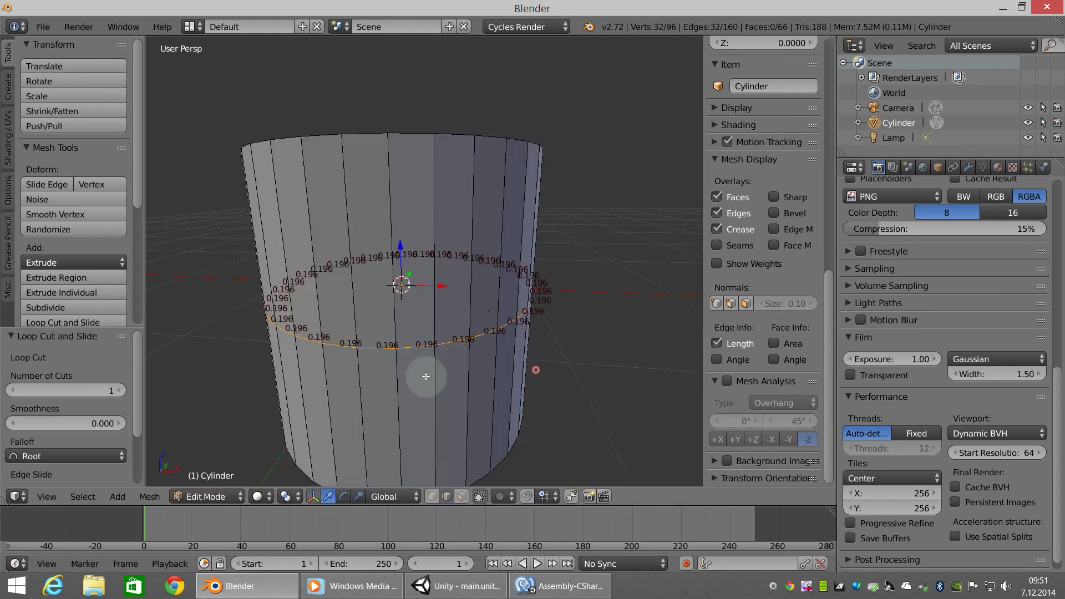
Select a vertical edge and orbit around the cylinder to check its two edge lengths of 1
right_click(437, 370)
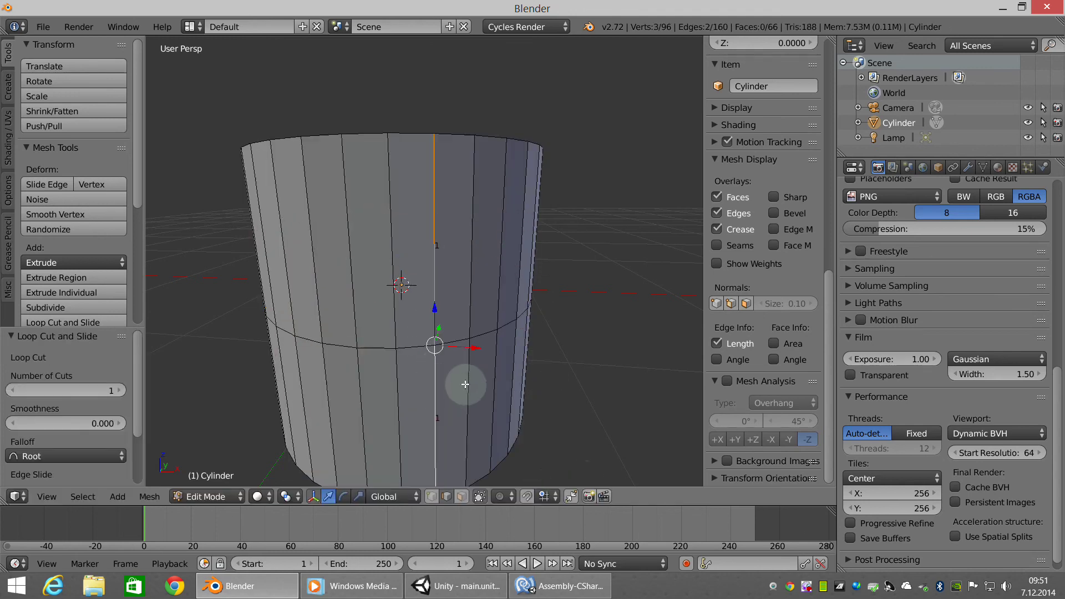
scroll(464, 384, up, 2)
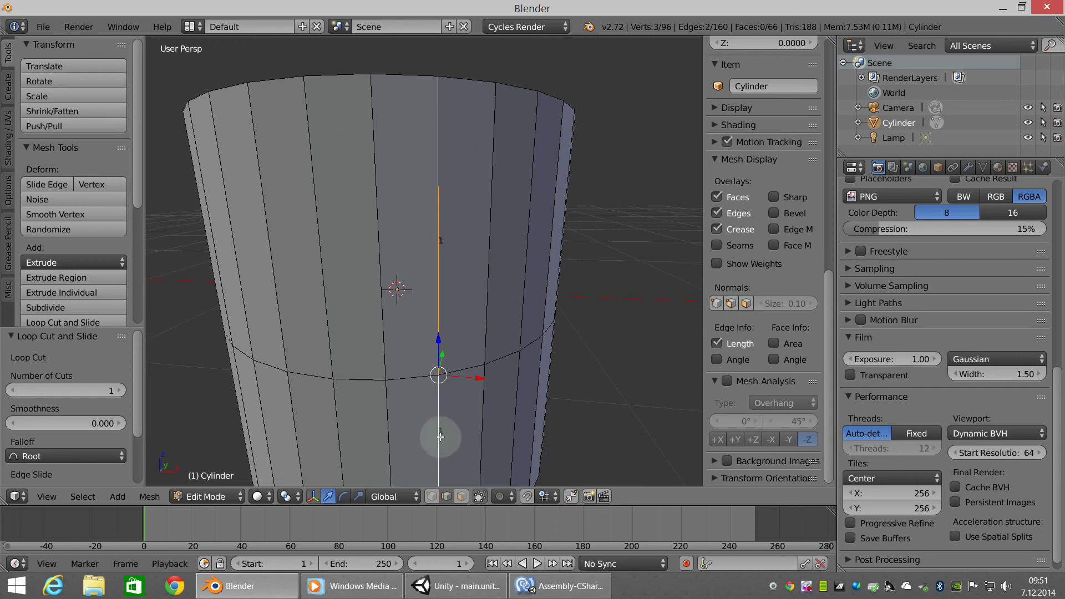
scroll(557, 355, down, 3)
mouse_move(547, 385)
middle_down()
mouse_move(481, 326)
mouse_move(606, 406)
middle_up()
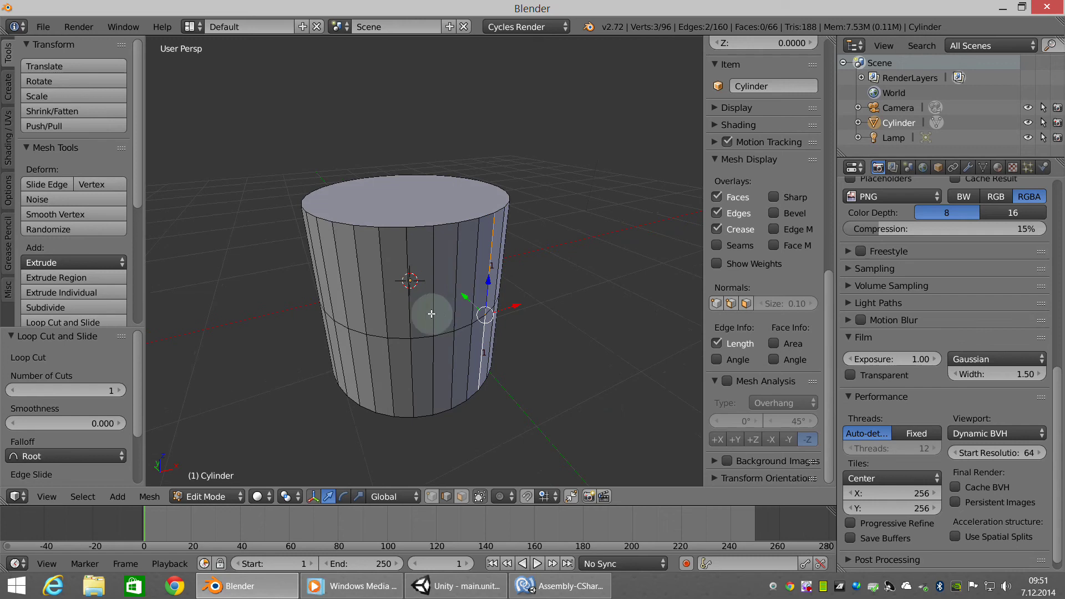
middle_drag(439, 314, 469, 313)
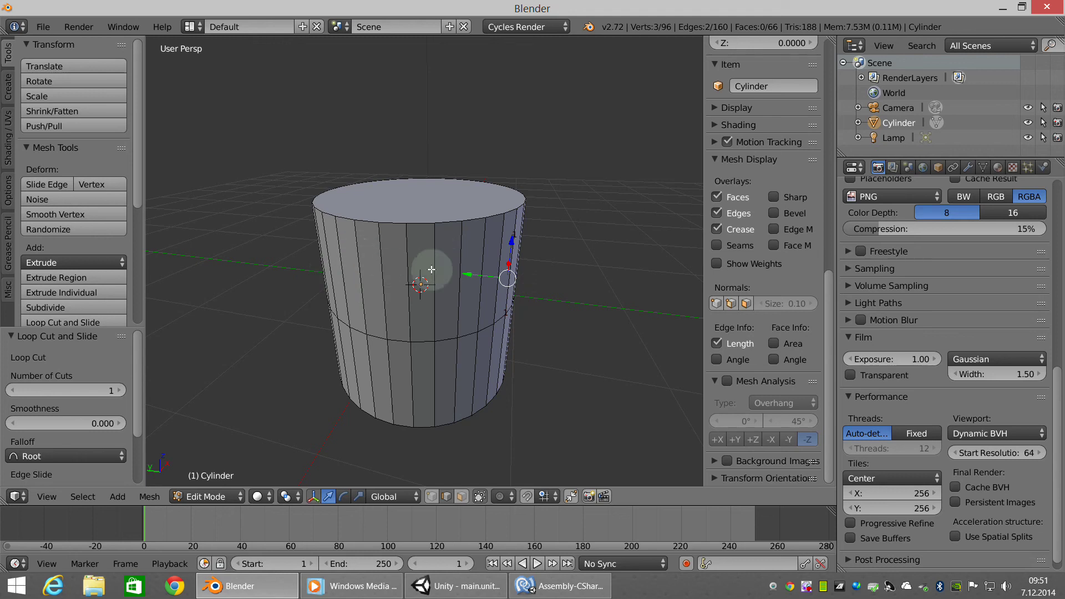
mouse_move(475, 313)
middle_down()
mouse_move(468, 294)
mouse_move(440, 294)
mouse_move(494, 304)
mouse_move(218, 207)
middle_up()
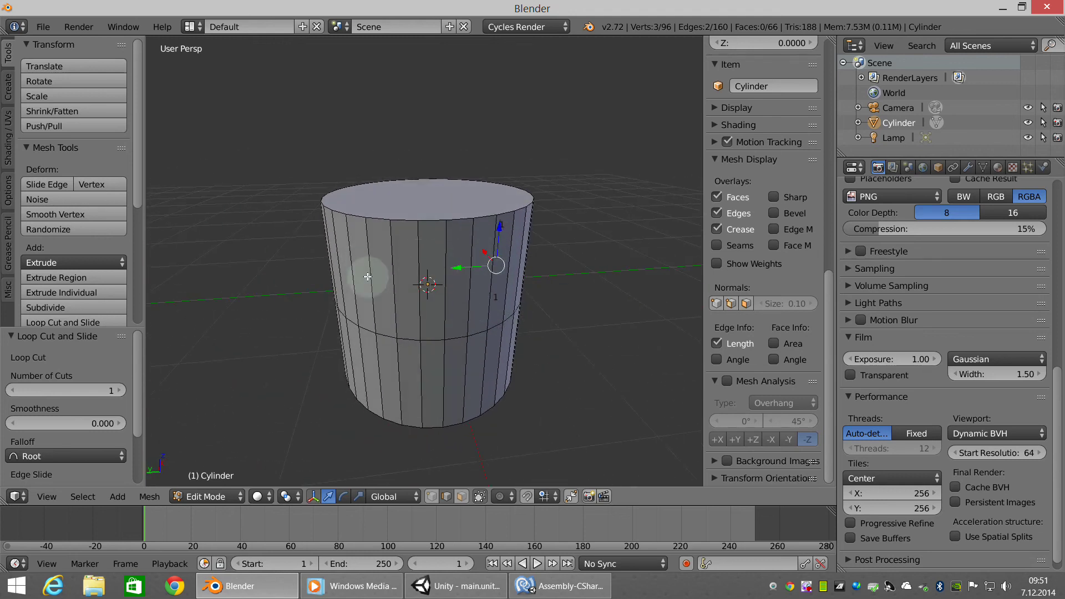
key(x)
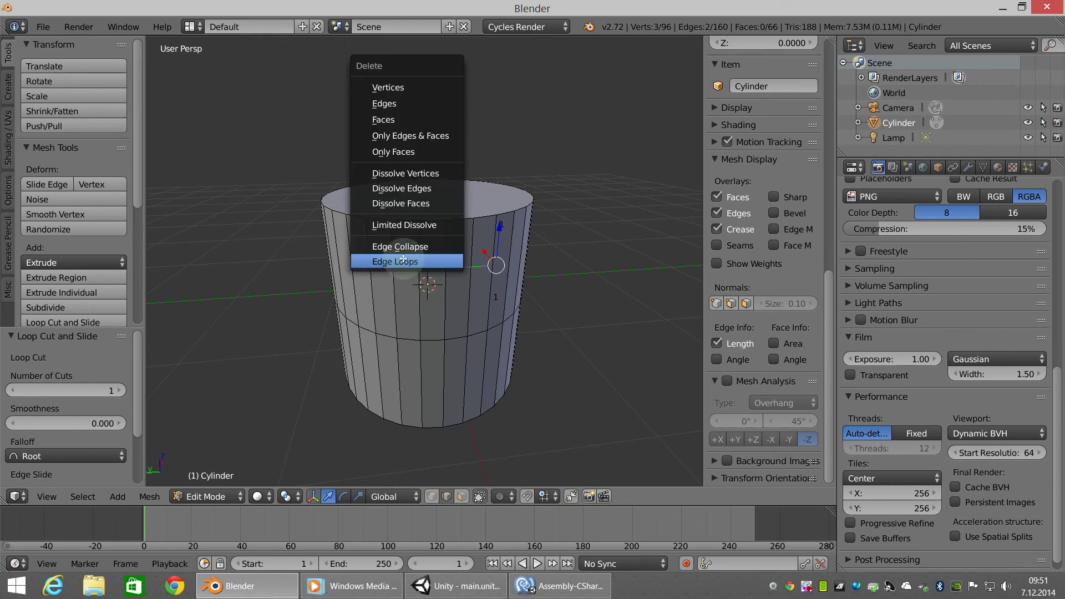
key(Escape)
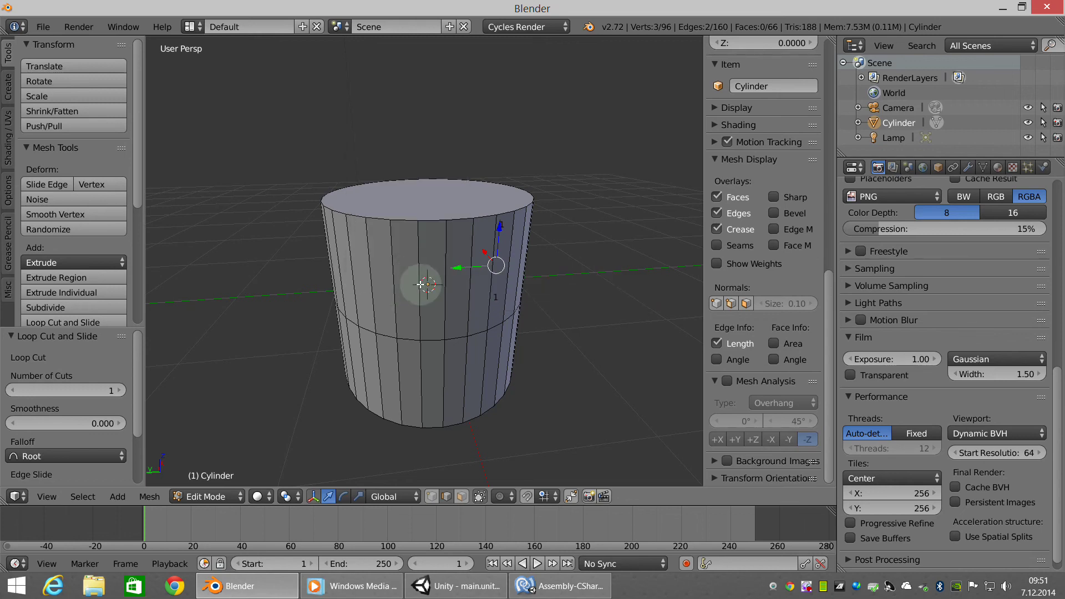